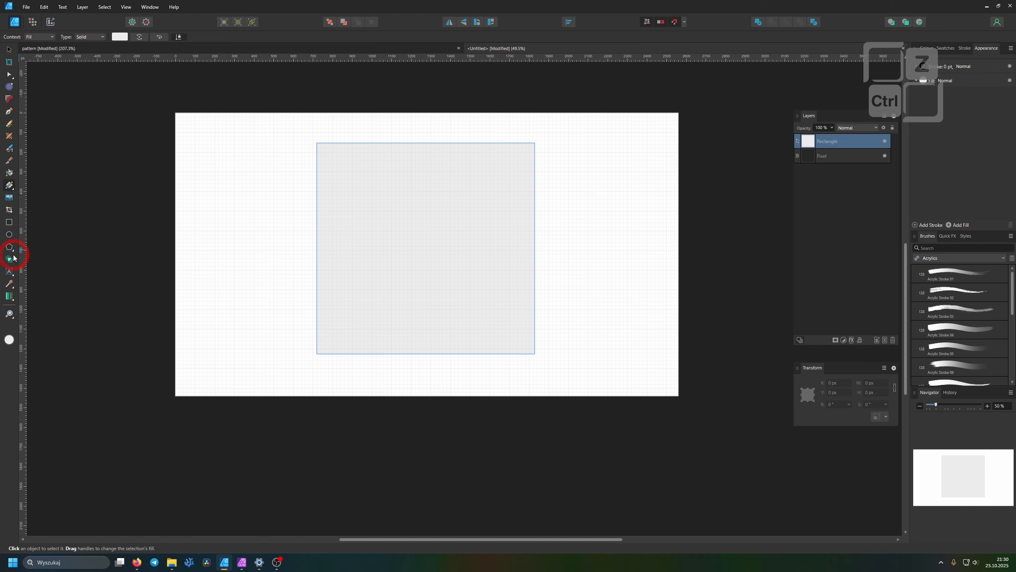
left_click_drag(384, 169, 375, 193)
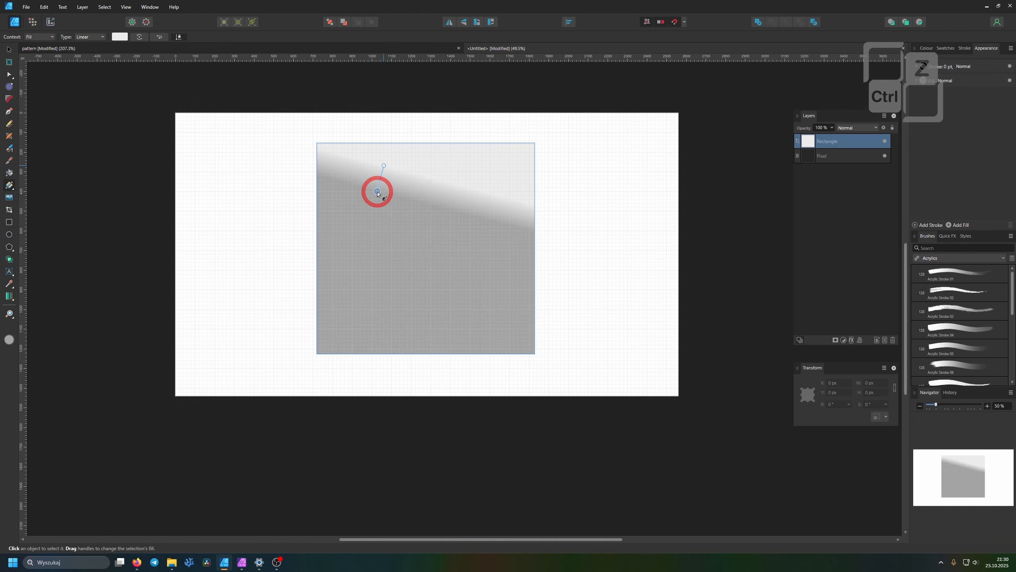
key("ctrl+z")
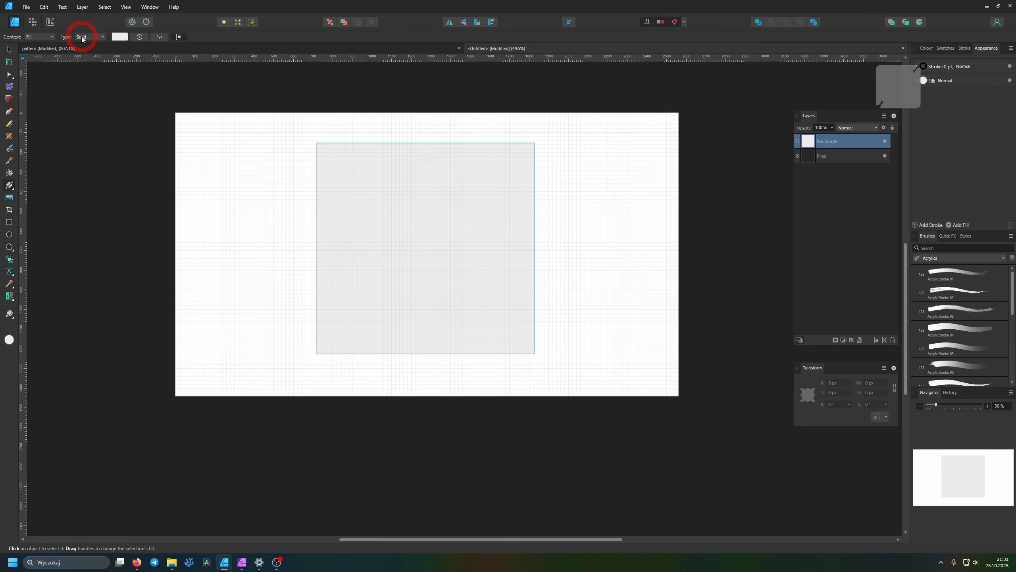
key("ctrl+z")
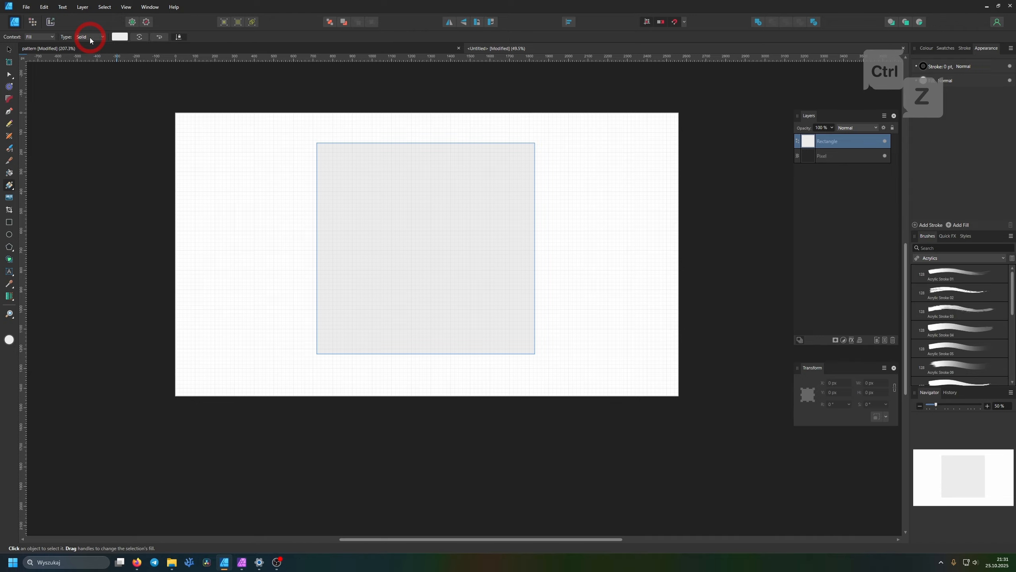
Fill the rectangle with the pattern.png bitmap and shrink the fill so the hexagons repeat at a smaller size
left_click(90, 38)
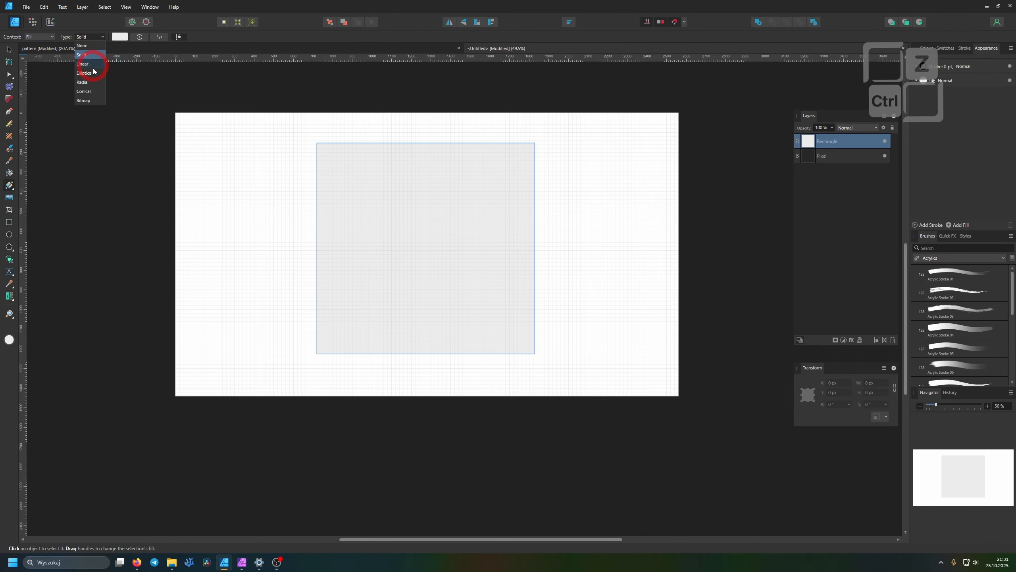
left_click(88, 101)
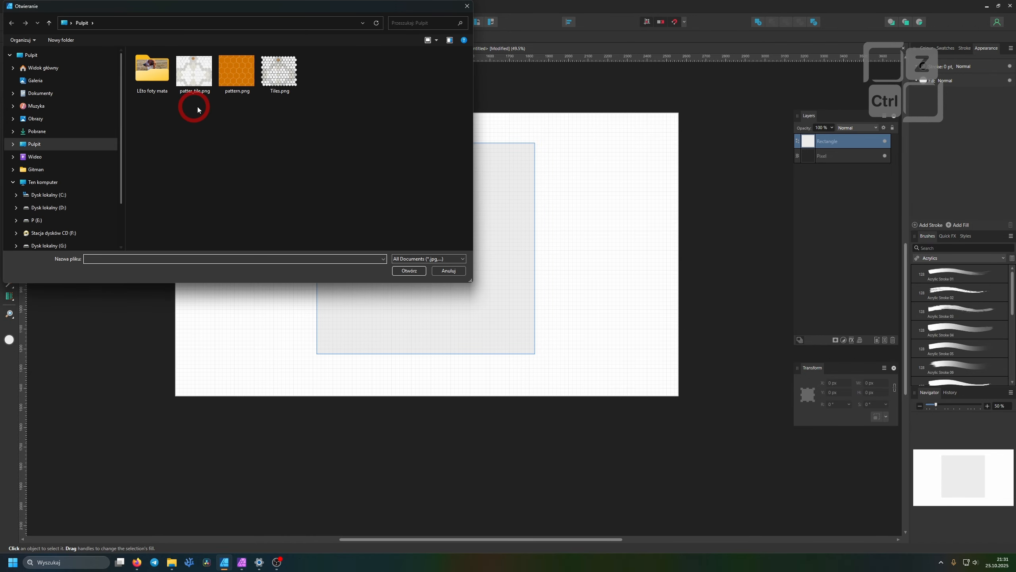
double_click(244, 73)
left_click(420, 239)
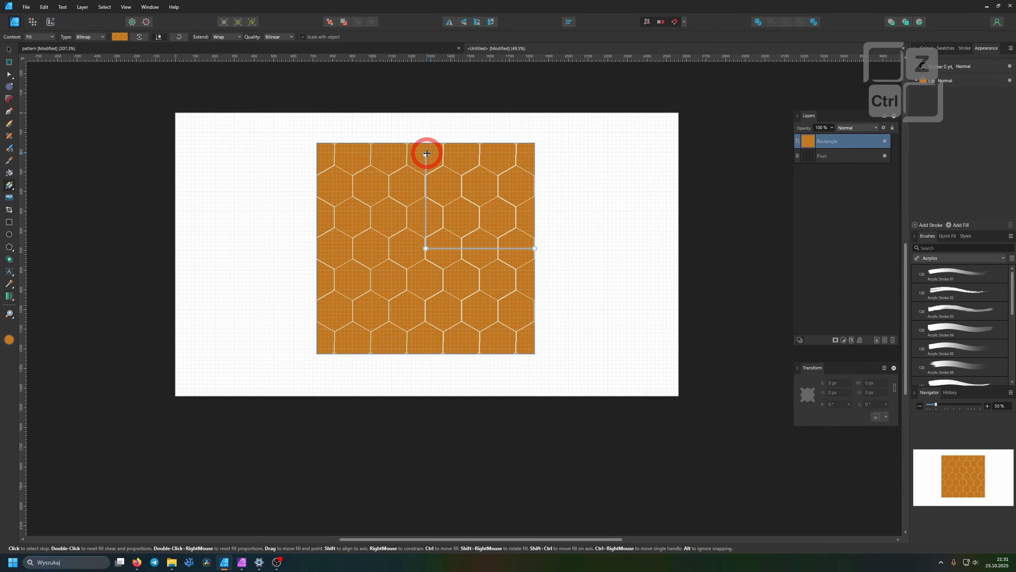
left_click_drag(427, 155, 426, 209)
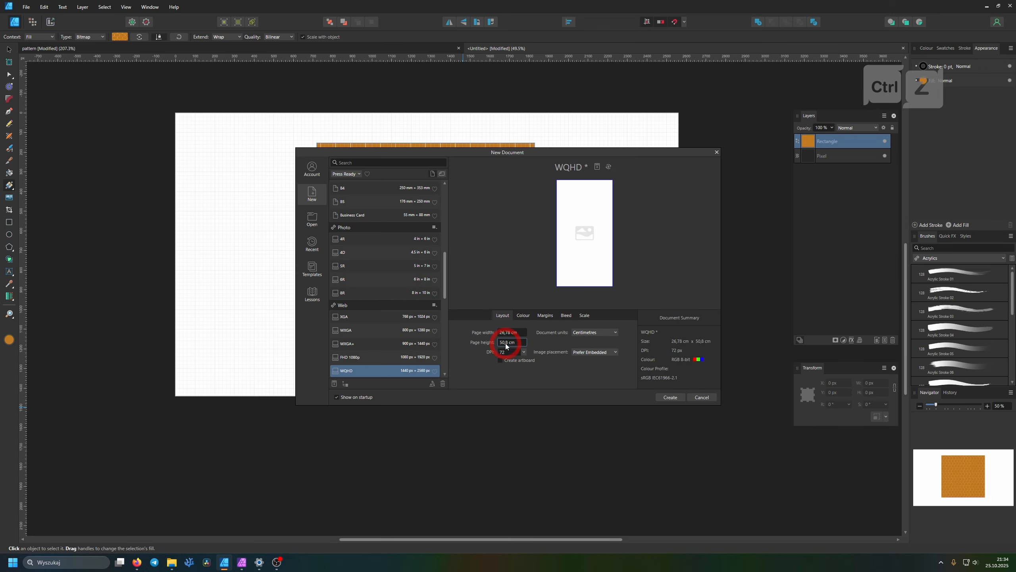
Set the new document's page height to 22,61 cm and create the document
left_click(511, 341)
type("22,61")
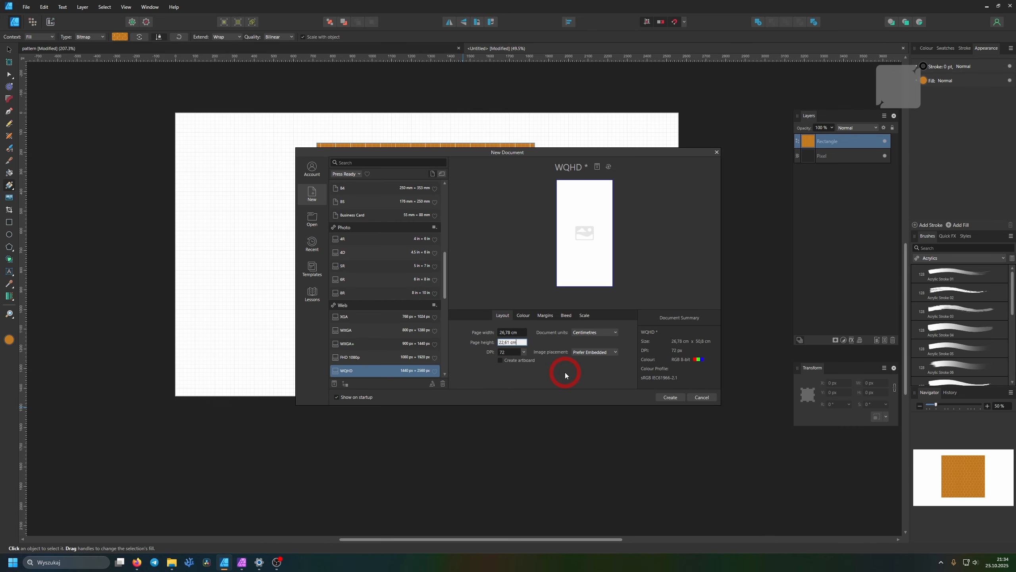
key("Tab")
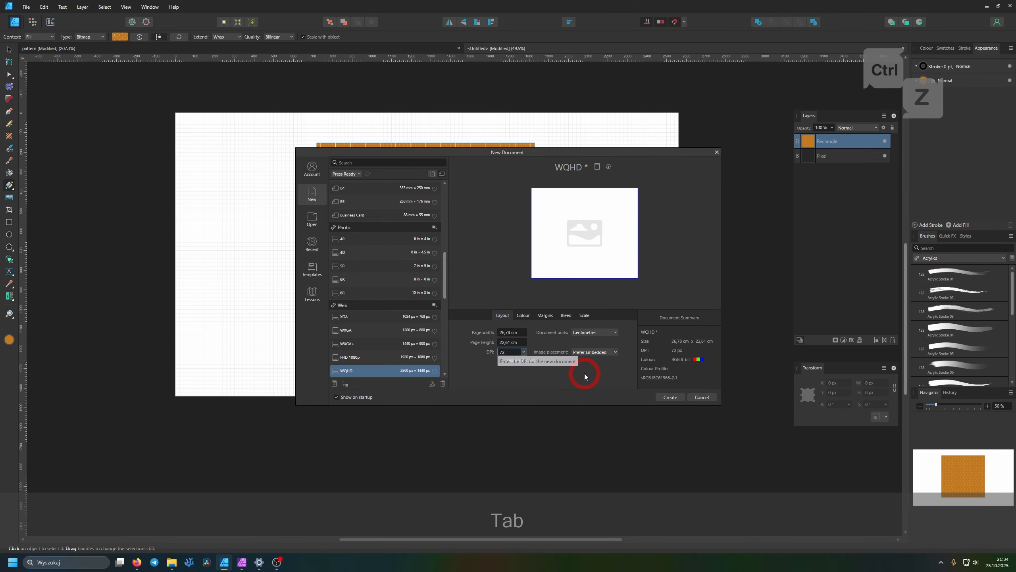
left_click(670, 398)
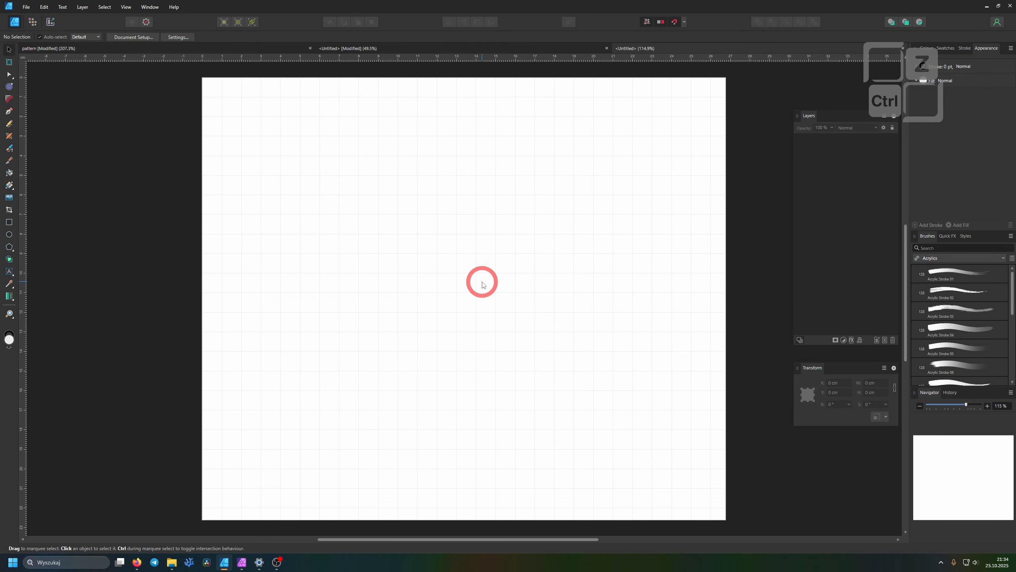
Place patter_tile.png on the page from its upper-left corner so that it covers the whole page
left_click(28, 12)
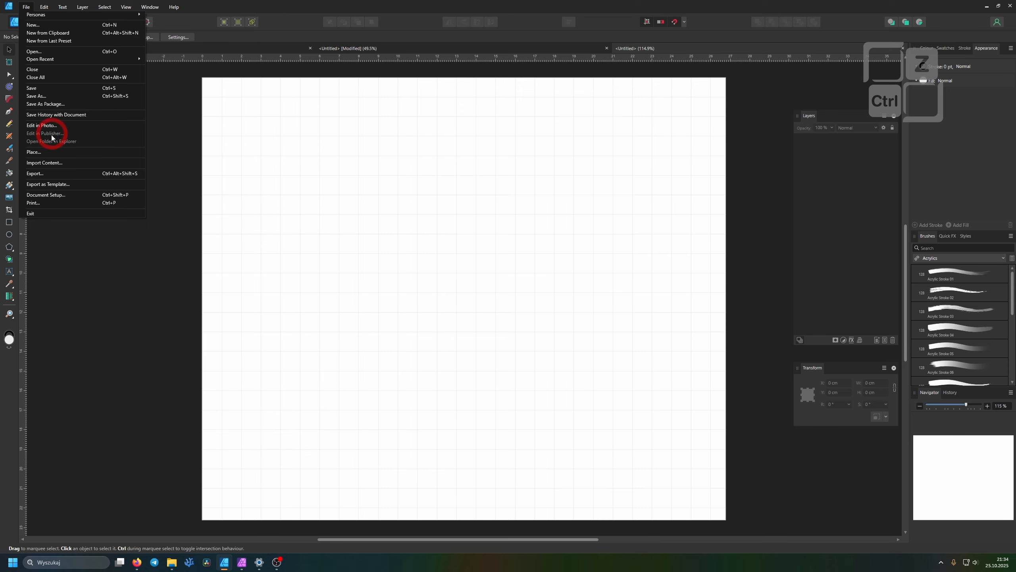
left_click(51, 153)
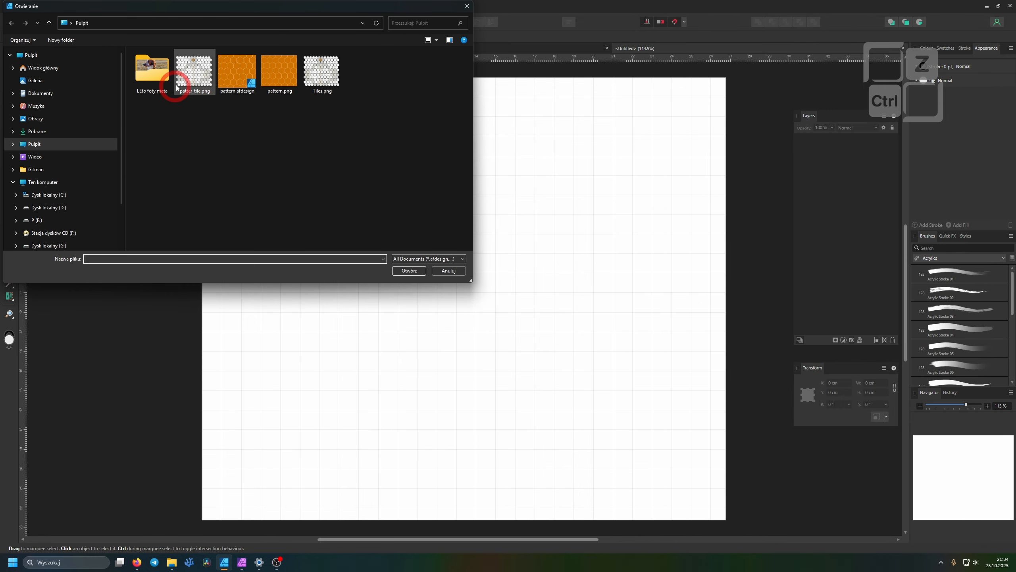
double_click(203, 83)
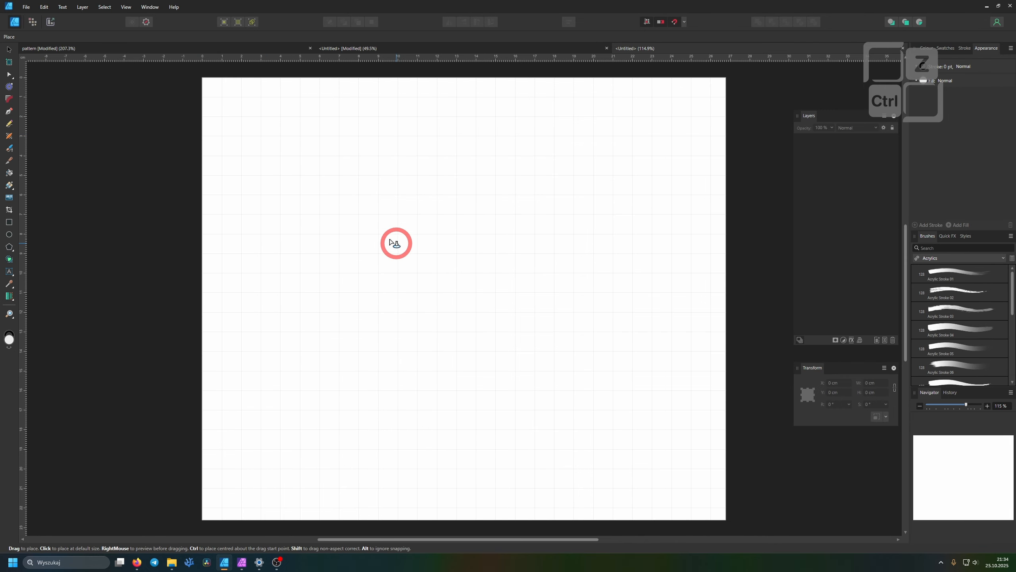
scroll(397, 244, "down", 5, "ctrl")
left_click_drag(312, 171, 524, 352)
scroll(435, 277, "up", 3, "ctrl")
scroll(435, 277, "up", 3, "ctrl")
scroll(436, 276, "down", 4, "ctrl")
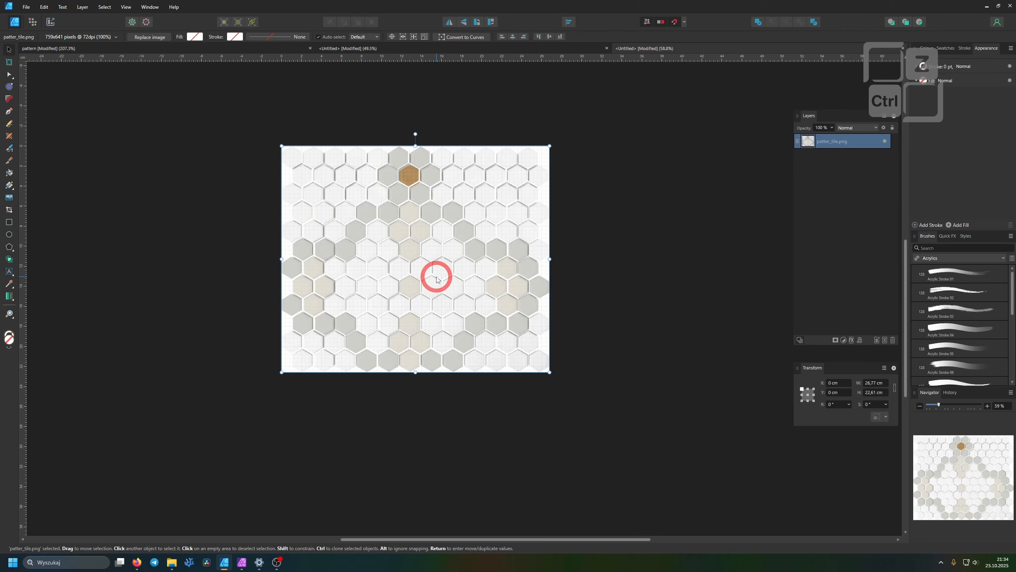
Shift the placed image to about X 1,06 cm, Y -0,14 cm so half hexagons overhang the page's right edge
left_click_drag(499, 227, 508, 227, "ctrl")
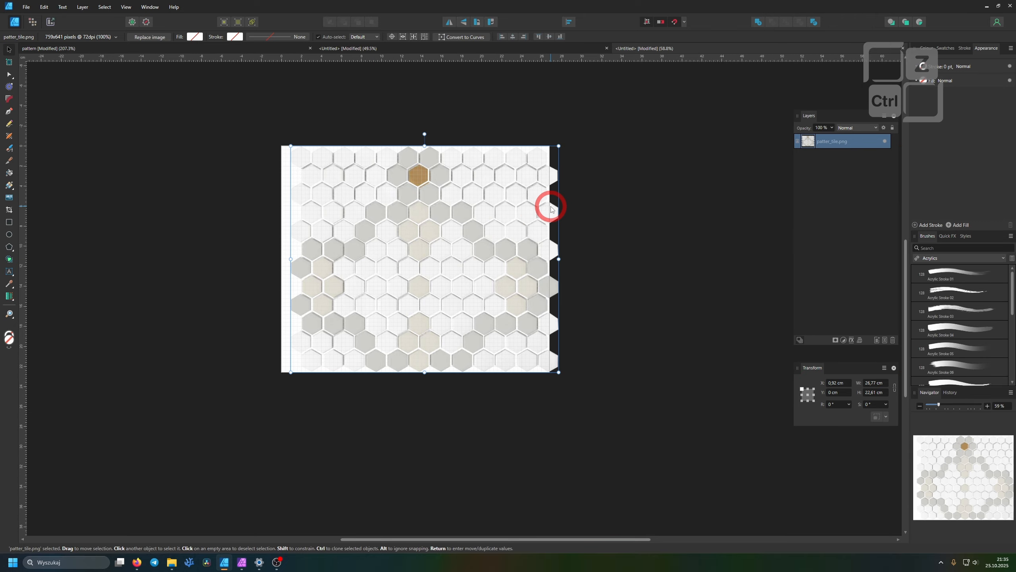
scroll(546, 210, "up", 5, "ctrl")
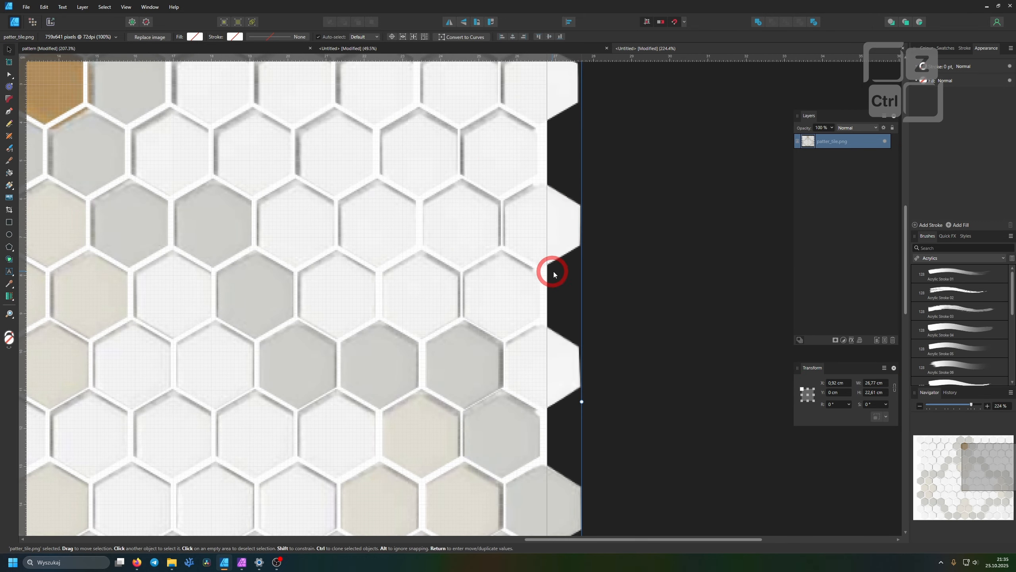
left_click_drag(449, 221, 455, 221)
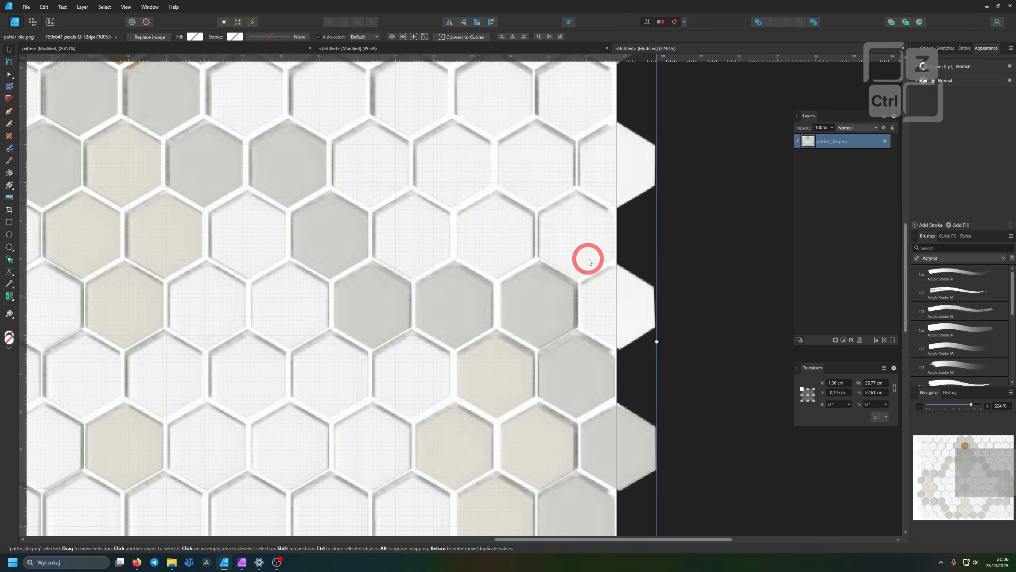
scroll(422, 272, "down", 3)
key("ctrl+0")
Measure the width of the half-hexagon strip at the page's left edge with a temporary rectangle, then undo it
left_click(14, 223)
scroll(238, 298, "up", 5)
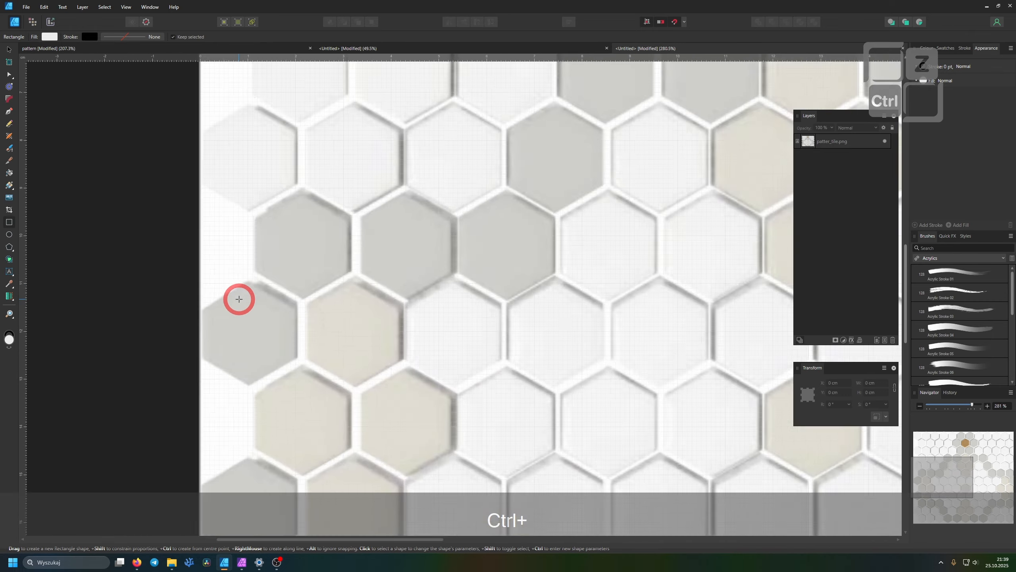
left_click_drag(180, 212, 259, 445)
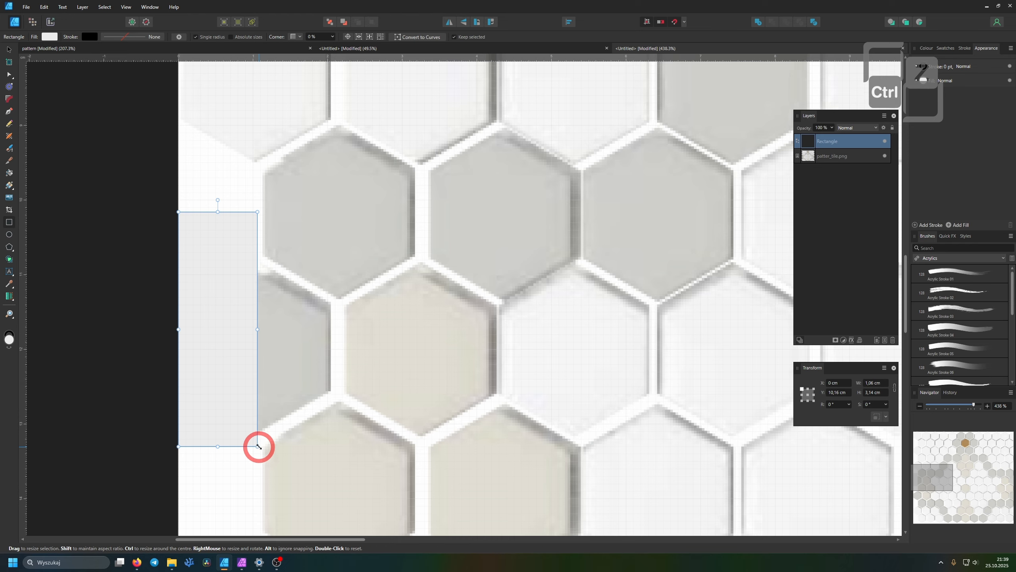
key("ctrl+z")
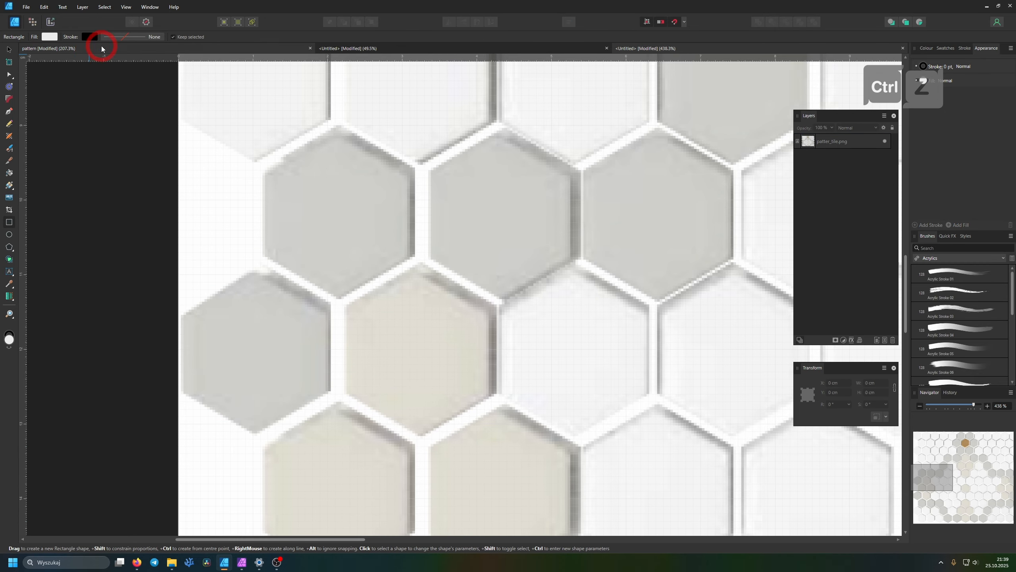
Set the document width to 23,6 cm in the document setup
left_click(18, 48)
left_click(133, 37)
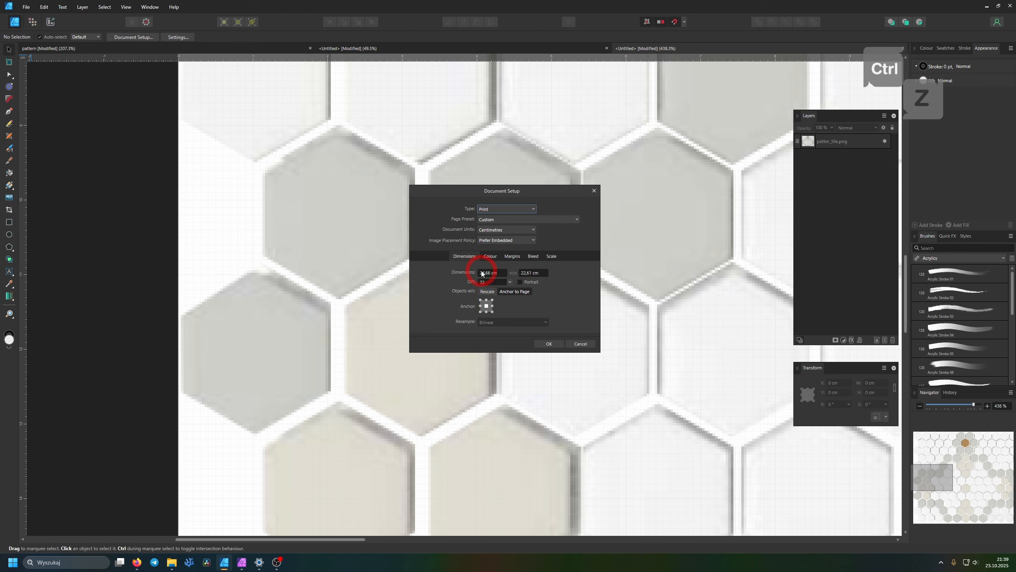
left_click(485, 275)
left_click(485, 275)
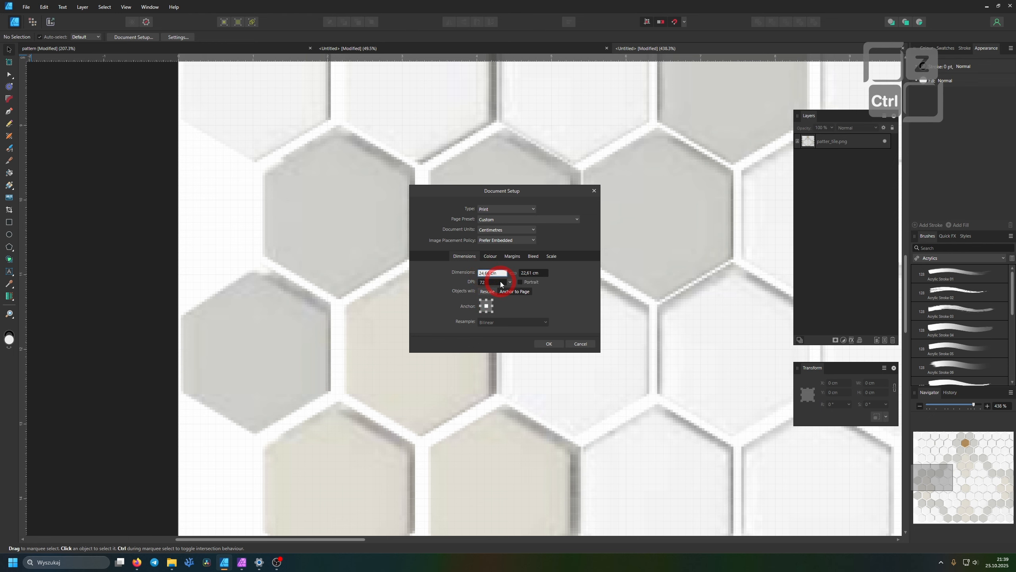
key("BackSpace")
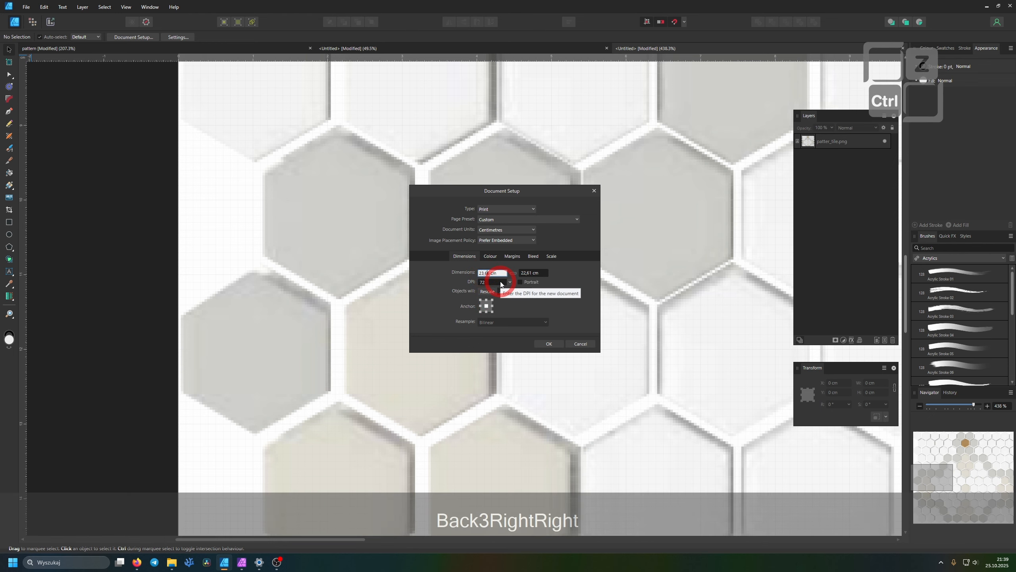
key("Return")
scroll(506, 279, "down", 3)
Set the document height to 18,5 cm to trim the page to the repeating part of the tile pattern
left_click(520, 309)
left_click_drag(520, 310, 516, 304)
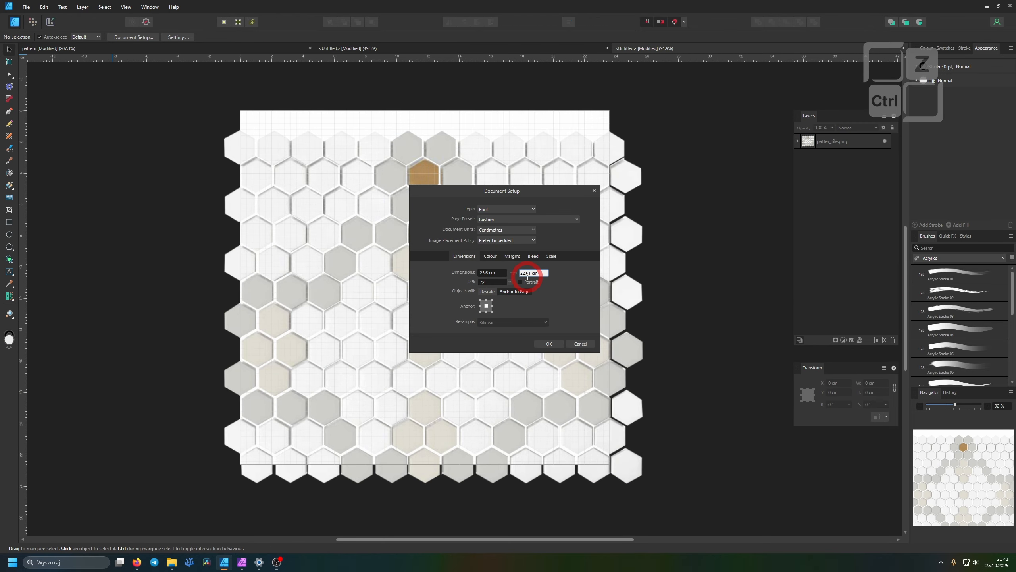
key("BackSpace")
key("BackSpace")
type("185")
left_click(549, 343)
scroll(567, 291, "up", 3)
scroll(578, 350, "down", 5)
scroll(617, 257, "up", 2)
left_click_drag(617, 257, 617, 226)
scroll(551, 176, "up", 2)
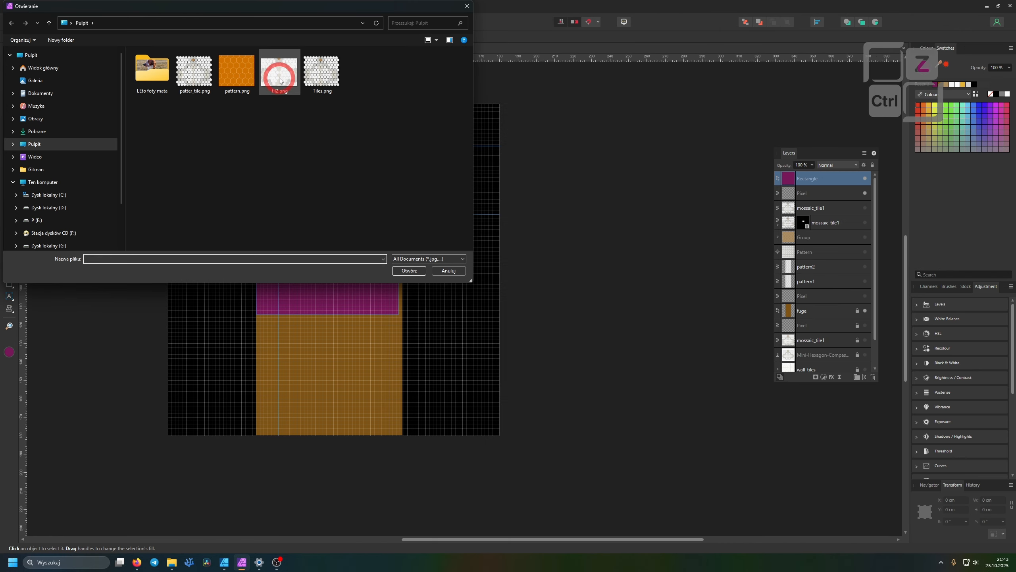
In Affinity Photo, fill the magenta rectangle with the trimmed hexagon tile bitmap and scale the fill down so it repeats
double_click(281, 76)
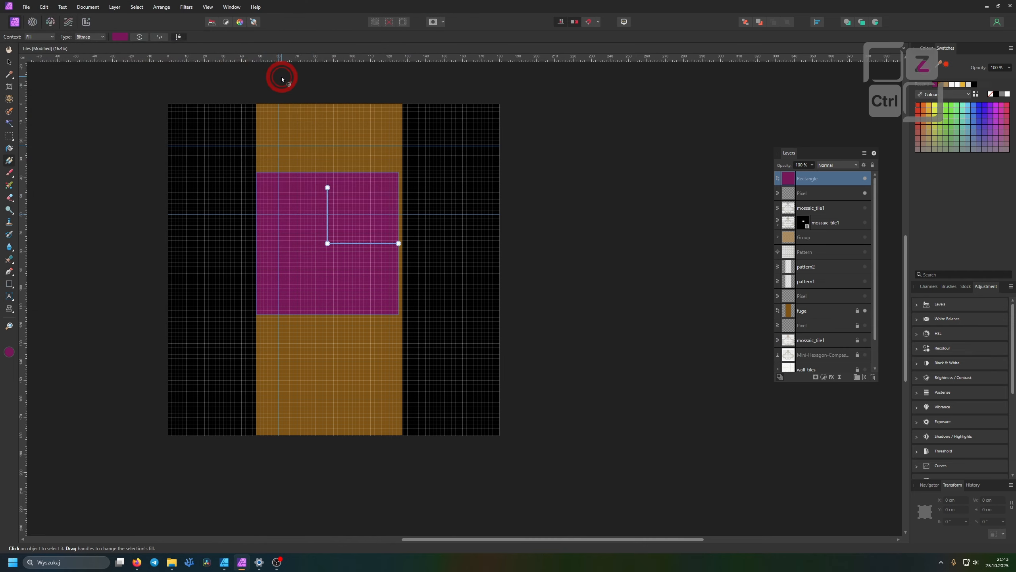
scroll(336, 224, "up", 4)
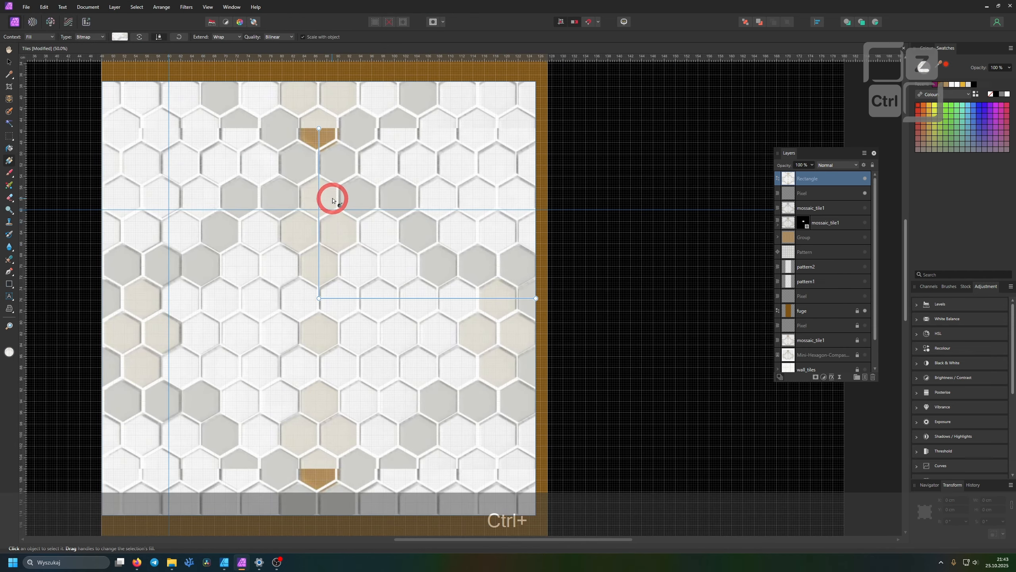
scroll(329, 182, "up", 9)
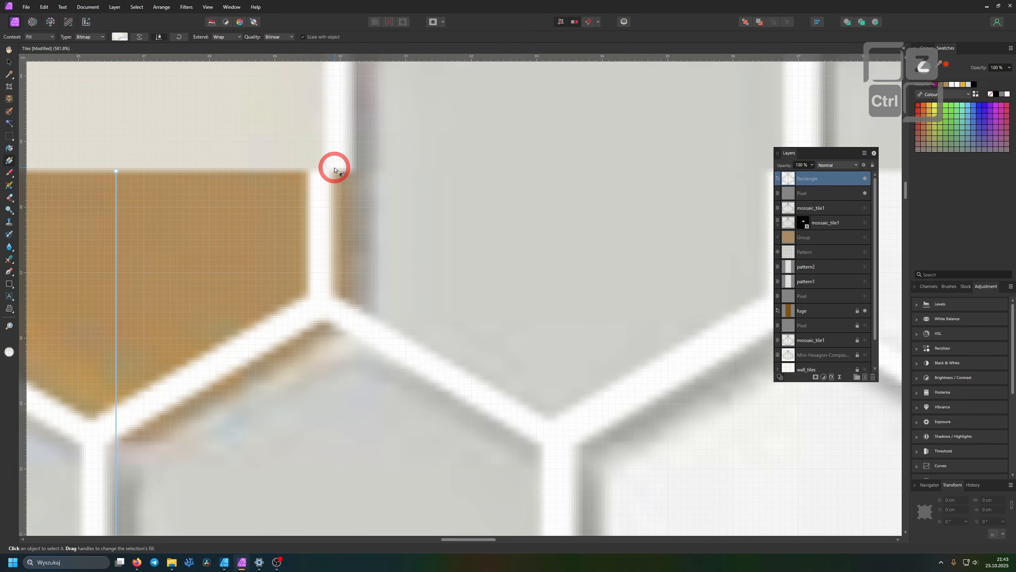
scroll(334, 170, "down", 8)
scroll(192, 192, "up", 2)
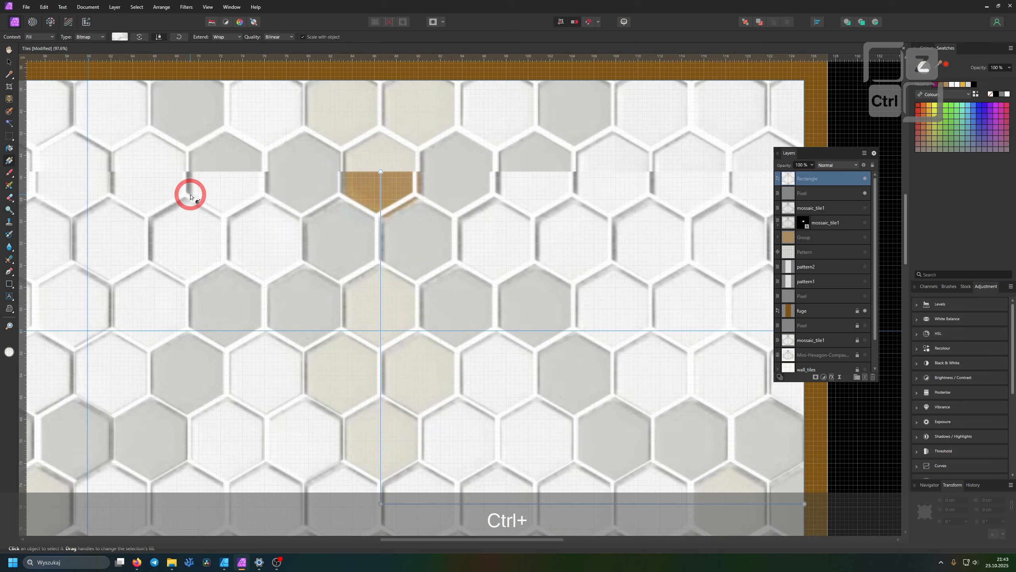
scroll(190, 196, "down", 3)
left_click_drag(291, 194, 296, 297)
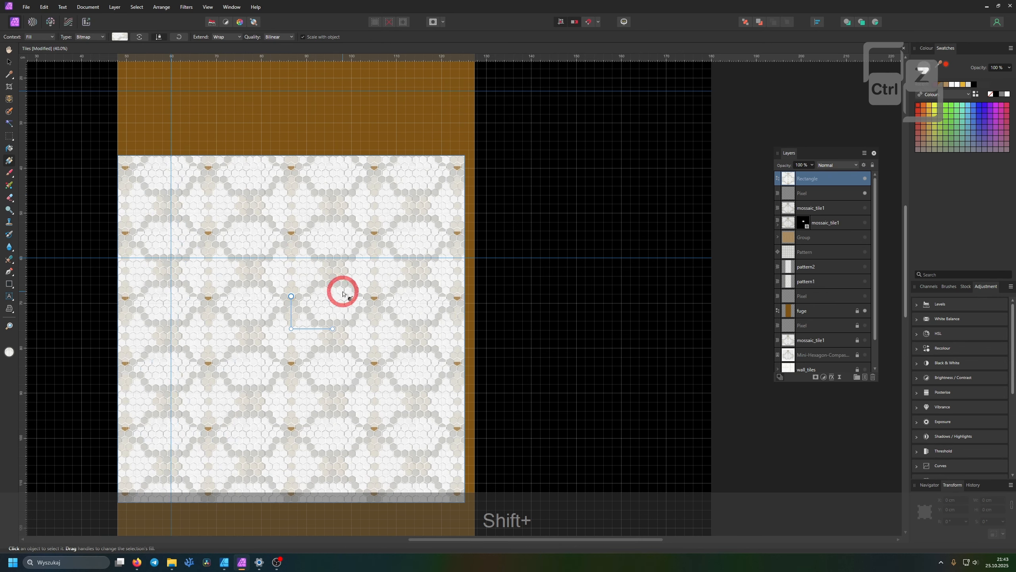
scroll(345, 285, "up", 5)
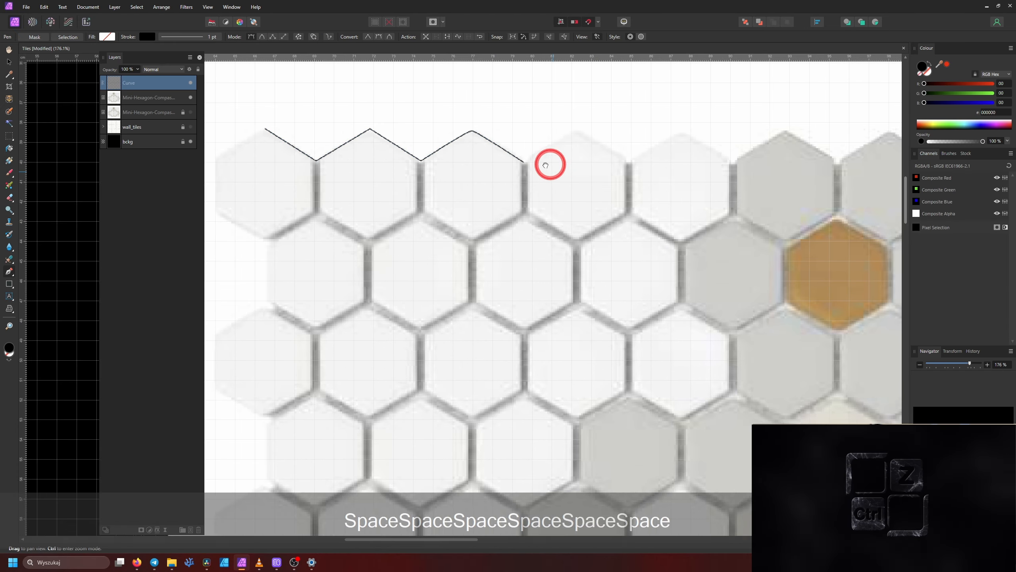
Trace the zigzag top edge of the hexagon tiles with the Pen tool up to the notch above the orange tile
key("ctrl+z")
left_click(482, 137)
left_click(535, 168)
left_click(588, 140)
left_click(637, 171)
left_click(694, 139)
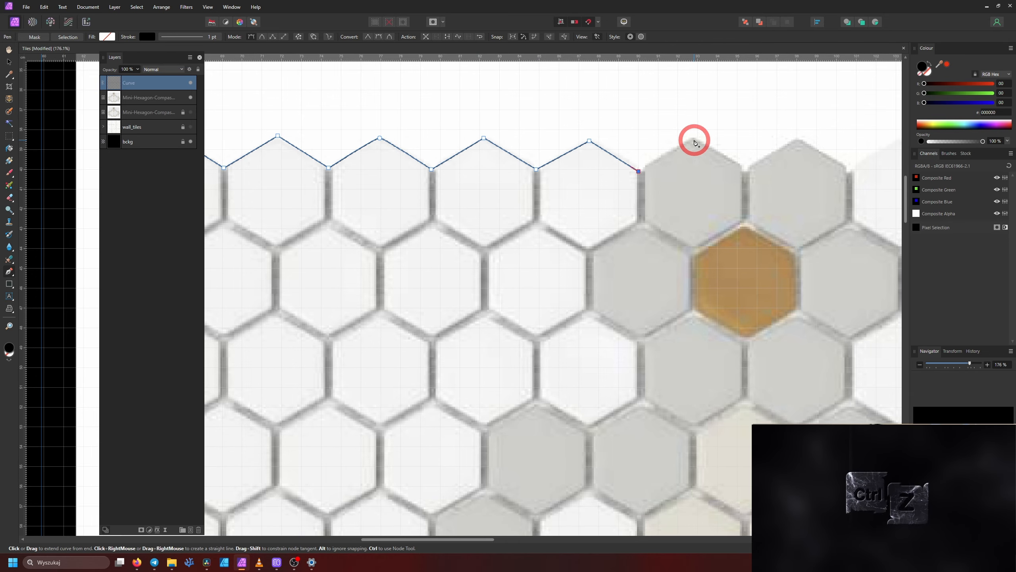
left_click_drag(741, 170, 532, 188)
left_click(532, 188)
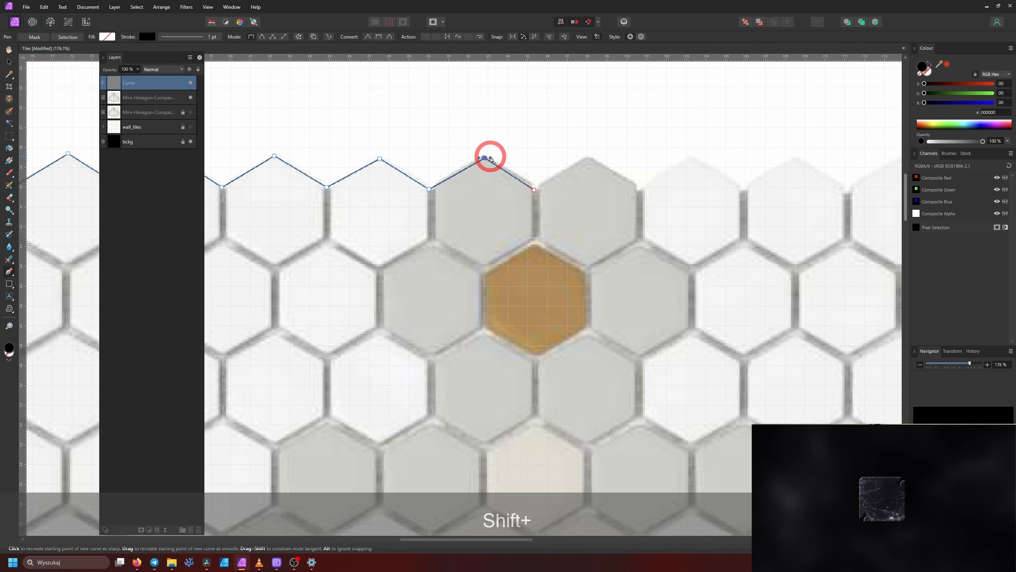
Start a second curve at the notch above the orange tile and trace over the grey tile to the next tile's peak
left_click(589, 157)
key("ctrl+z")
left_click(536, 190)
left_click(589, 158)
left_click(640, 189)
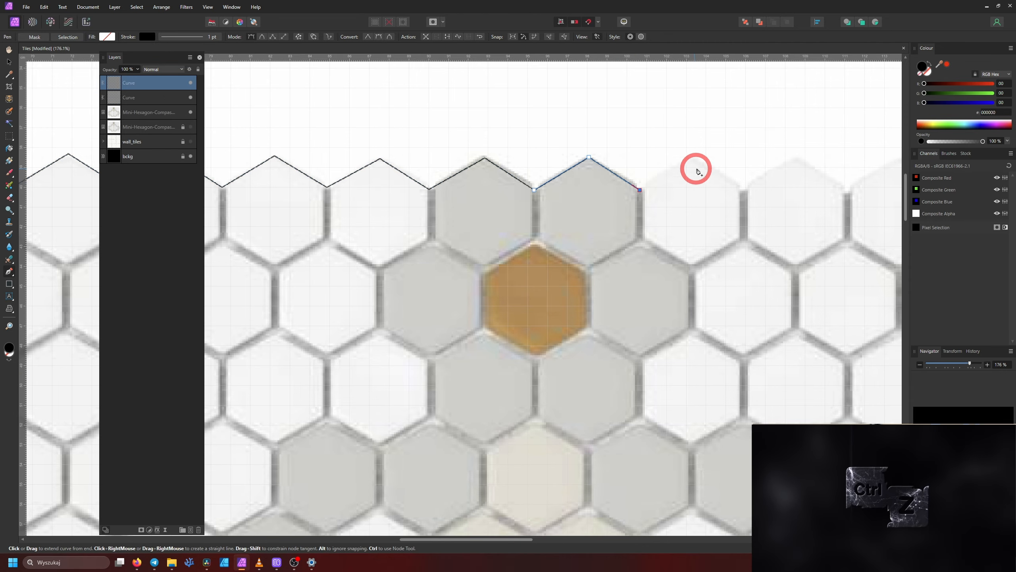
left_click(694, 158)
Extend the second curve along the zigzag top edge over the white tiles to the notch before the last tile
left_click_drag(624, 202, 383, 202)
left_click(501, 191)
left_click(557, 159)
left_click(605, 191)
left_click(661, 159)
left_click(710, 191)
left_click(761, 159)
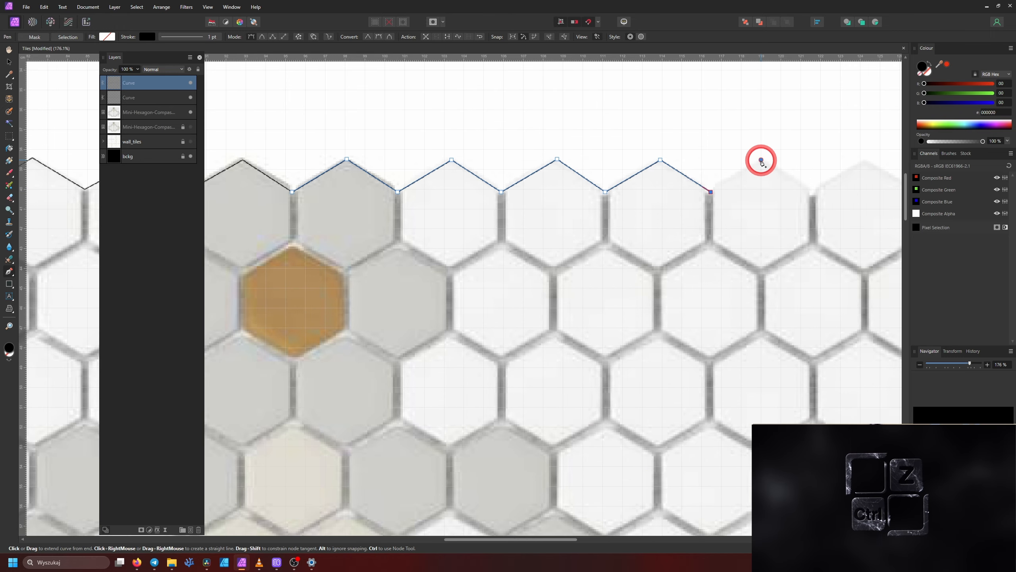
left_click(812, 192)
Start a third curve at the mosaic's top-right tile and trace down around the uppermost tiles of the right edge
left_click_drag(813, 192, 550, 202)
left_click(603, 171)
left_click(208, 7)
left_click(224, 136)
left_click(550, 388)
left_click(646, 254)
key("ctrl+z")
left_click(603, 171)
left_click(646, 199)
left_click(644, 370)
left_click(649, 425)
Continue the curve down the right edge around the white tiles, redoing the misplaced nodes
left_click_drag(580, 382, 486, 220)
key("ctrl+z")
left_click(554, 230)
left_click(546, 275)
key("ctrl+z")
key("ctrl+z")
left_click(551, 215)
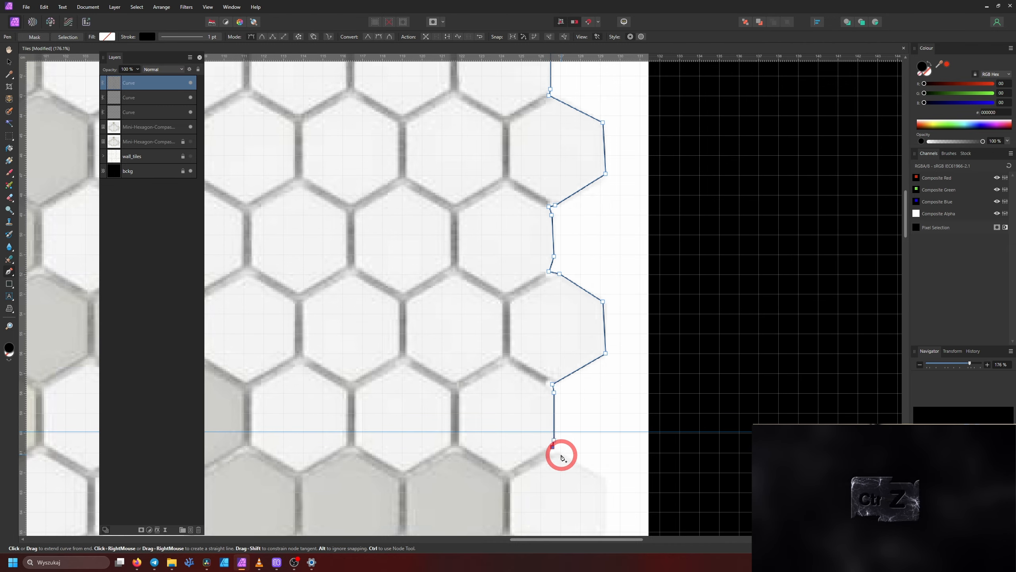
left_click(561, 455)
Trace the lower part of the right edge past the grey tile down to the mosaic's bottom-right tile
left_click_drag(604, 480, 543, 252)
left_click_drag(548, 410, 496, 242)
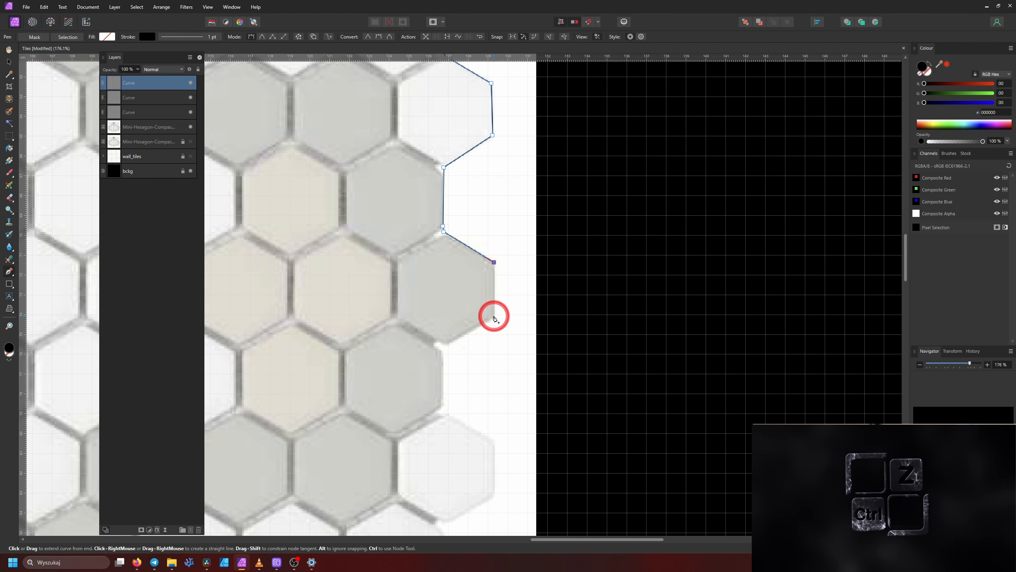
left_click(492, 442)
left_click(494, 493)
left_click_drag(494, 494, 455, 306)
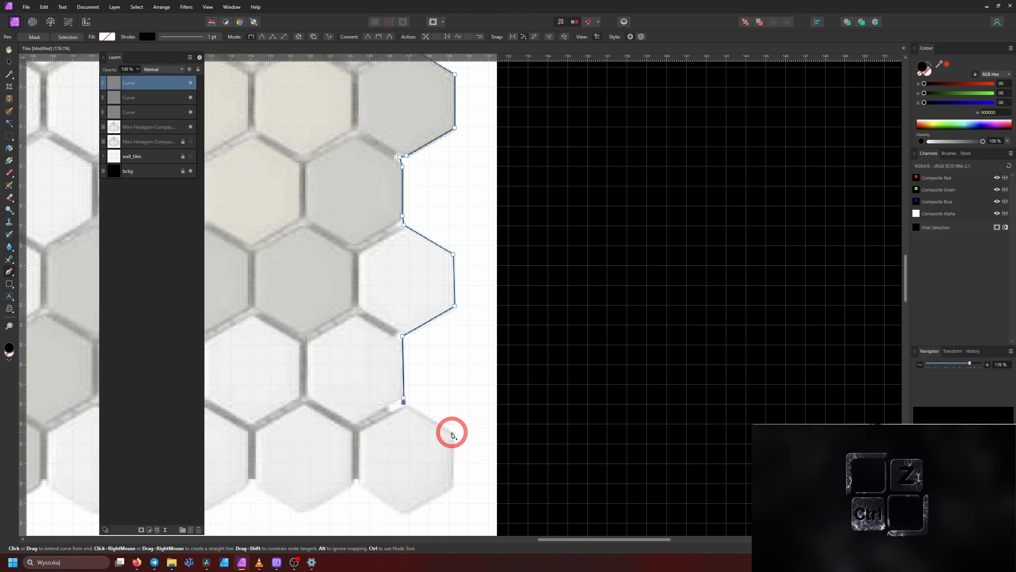
left_click(452, 432)
Trace around the bottom-right tile and along the zigzag bottom edge below the white and first grey tiles
left_click_drag(452, 432, 466, 236)
left_click(466, 291)
left_click(421, 317)
left_click(272, 288)
left_click(264, 284)
left_click_drag(264, 284, 660, 274)
left_click(611, 304)
left_click(560, 276)
left_click(507, 307)
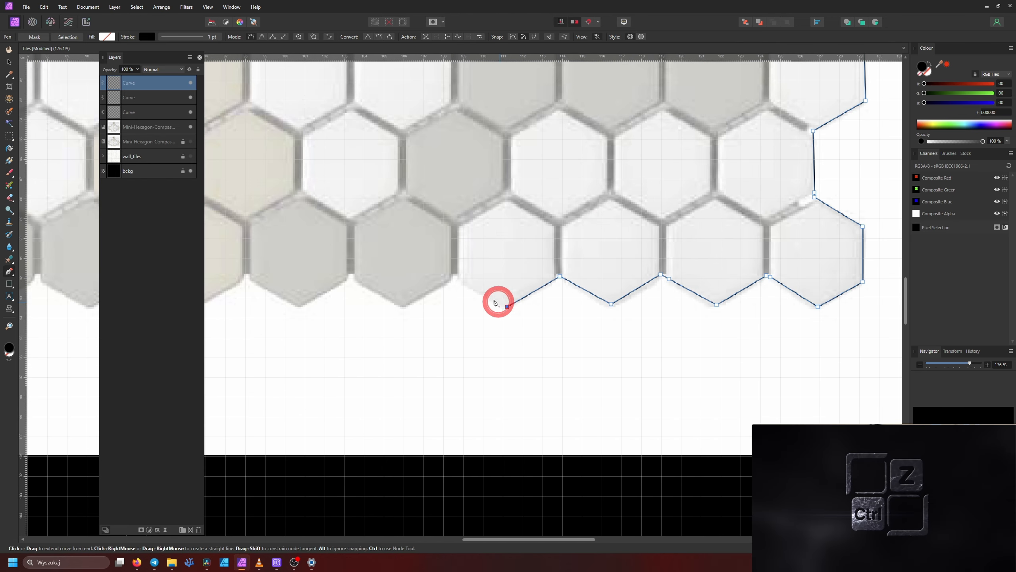
left_click(300, 307)
left_click(247, 277)
Trace the rest of the zigzag bottom edge to the bottom-left white tile
left_click_drag(247, 277, 551, 291)
left_click(500, 321)
left_click(446, 291)
left_click(392, 320)
left_click(342, 292)
left_click(288, 321)
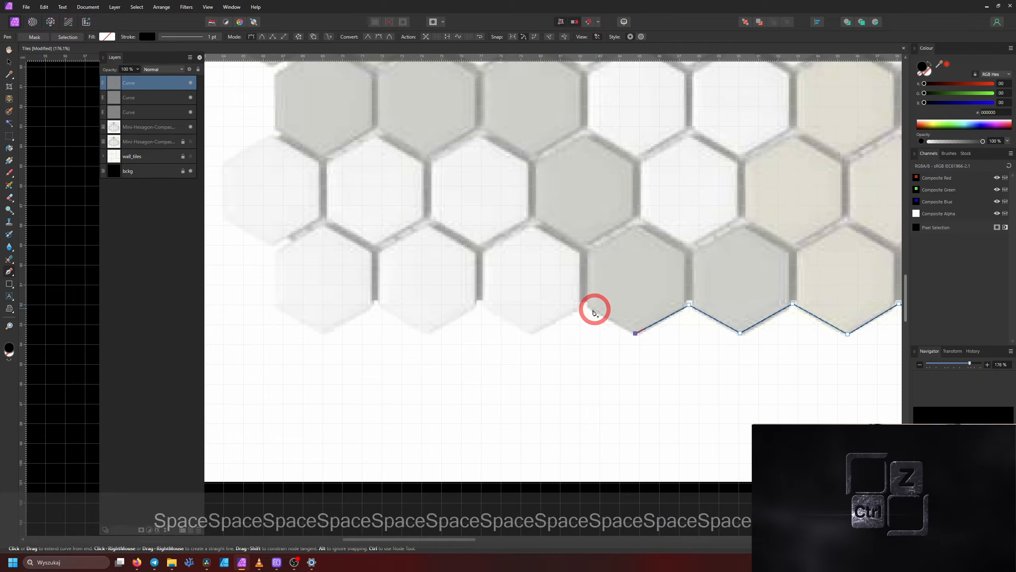
left_click(427, 333)
left_click(377, 303)
left_click(324, 332)
left_click(276, 305)
Trace up the left edge around the lowest protruding tiles
left_click_drag(342, 243, 562, 319)
left_click(496, 323)
left_click(447, 293)
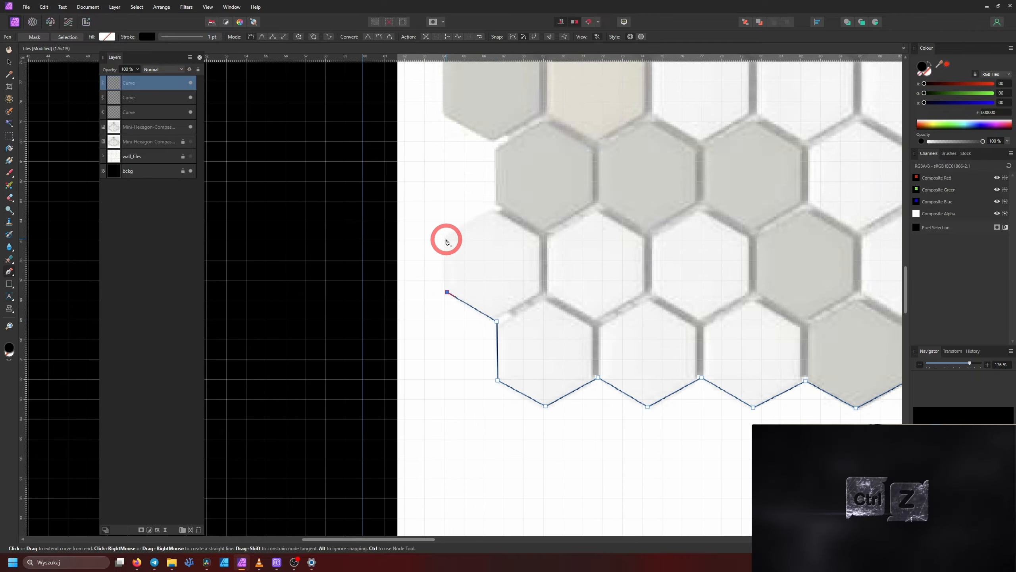
left_click(444, 240)
left_click(444, 295)
left_click(393, 264)
left_click(392, 209)
left_click(445, 178)
Continue the curve up the left edge around the grey tiles to the protruding white tile above them
left_click_drag(447, 174, 453, 328)
left_click(449, 268)
left_click(399, 238)
left_click(398, 185)
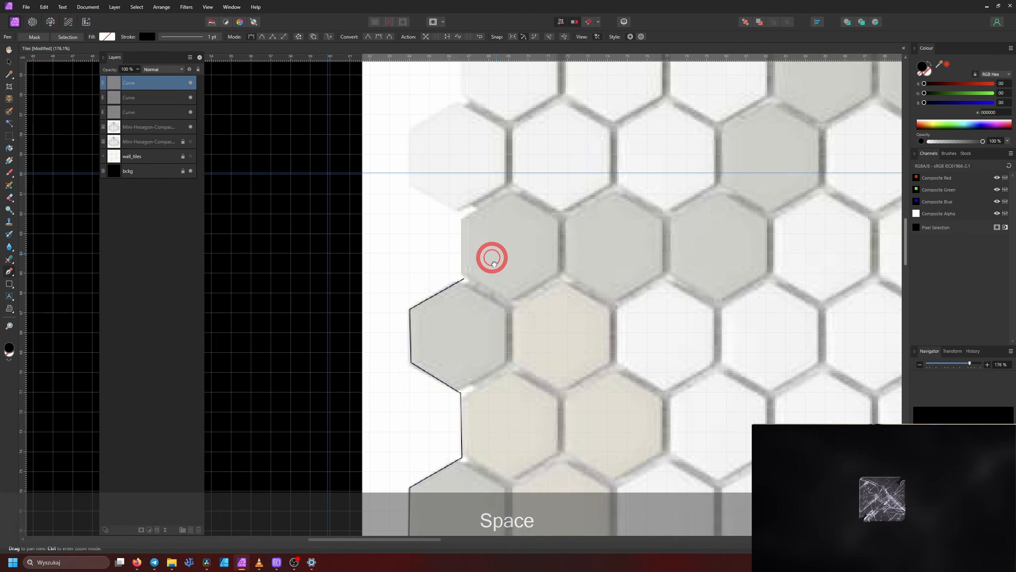
left_click_drag(421, 179, 438, 317)
left_click(441, 306)
key("ctrl+z")
left_click(437, 306)
Trace the last white tiles of the left edge up to the peak where the first curve begins
left_click(490, 274)
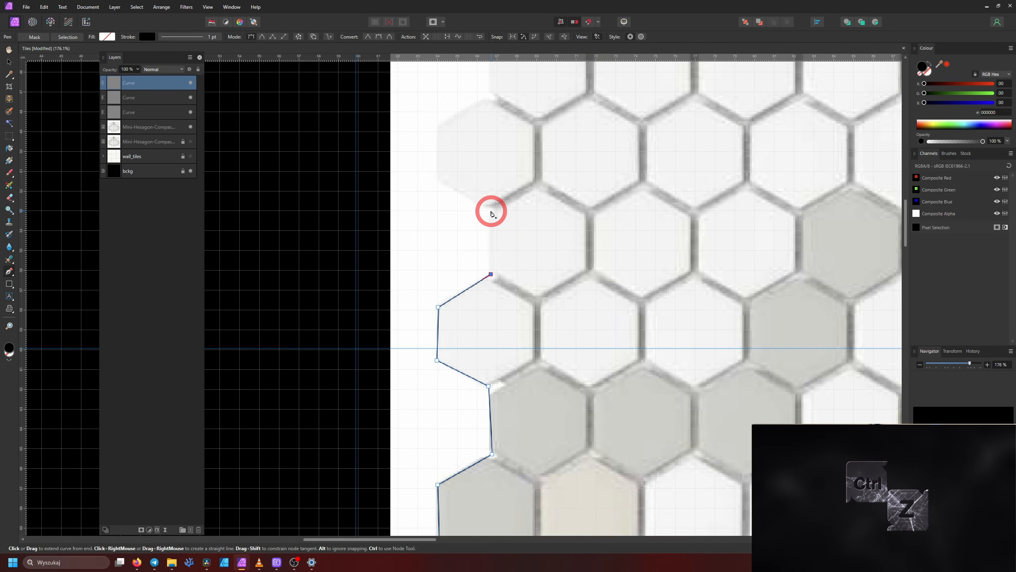
left_click(490, 209)
left_click(438, 177)
left_click_drag(437, 147, 470, 304)
left_click_drag(524, 193, 503, 294)
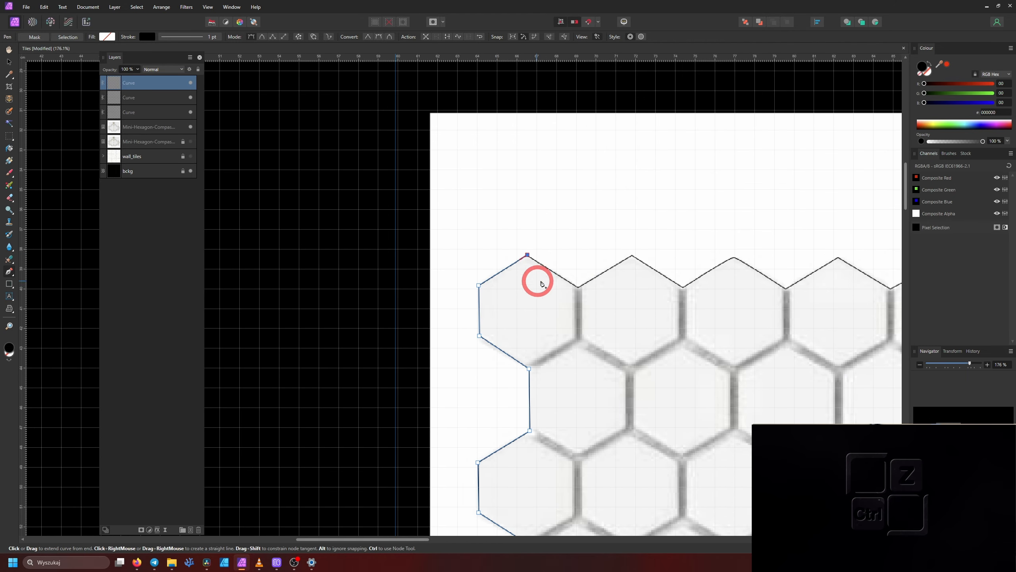
Draw a brown polygon over a central white tile and set its sides to 6
scroll(433, 278, "up", 10)
scroll(475, 127, "down", 5)
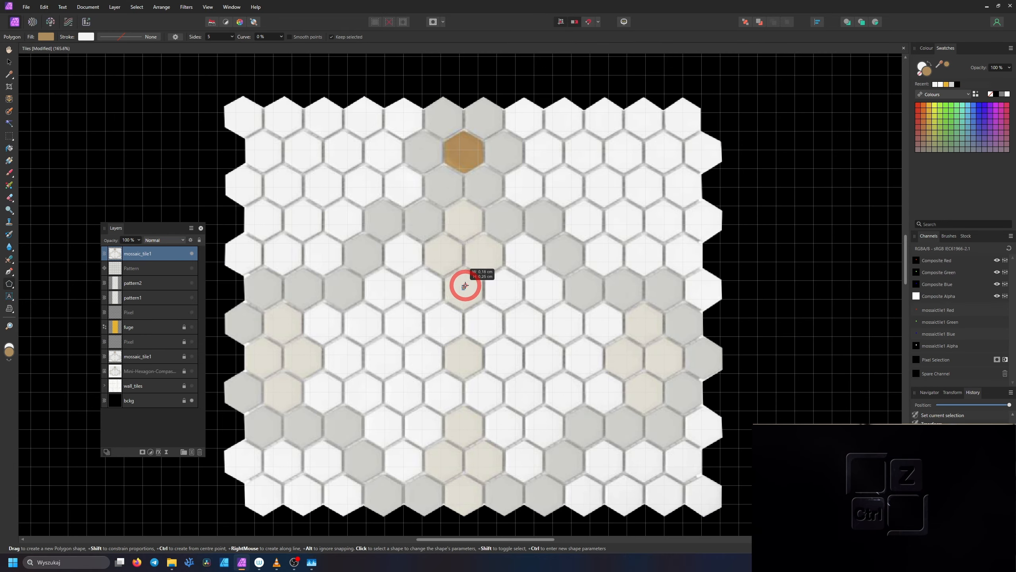
left_click_drag(465, 284, 478, 273)
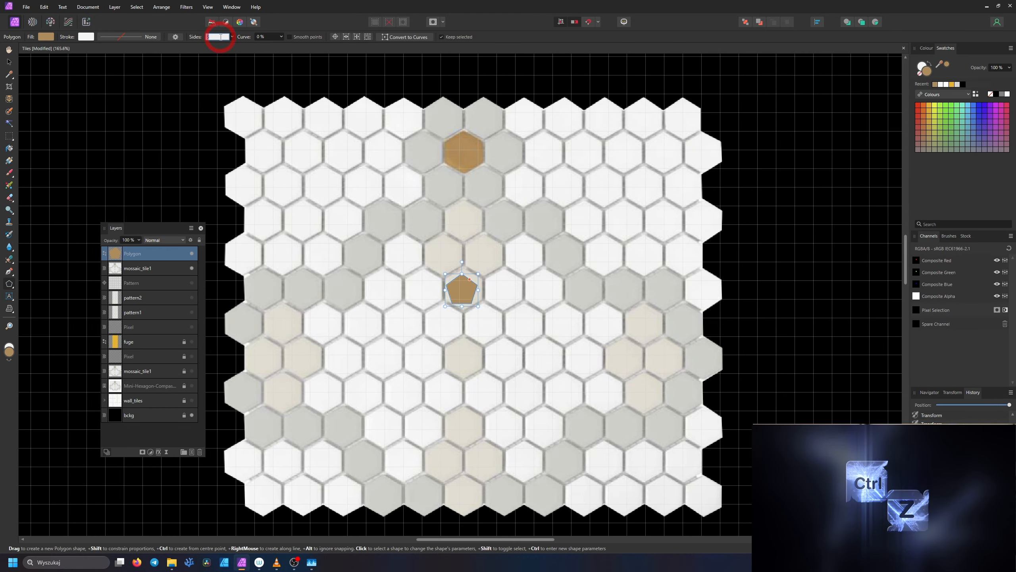
type("6")
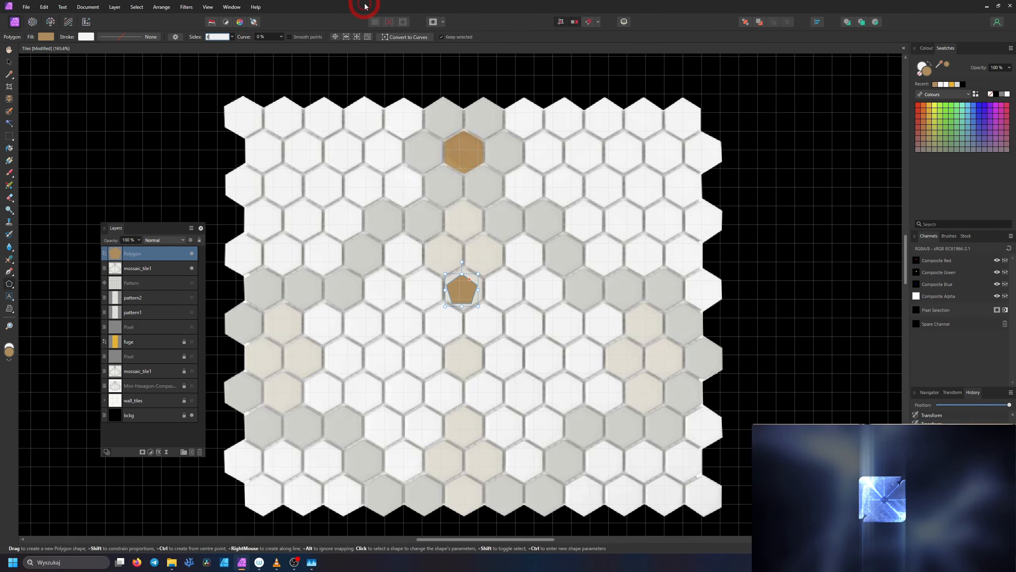
key("Tab")
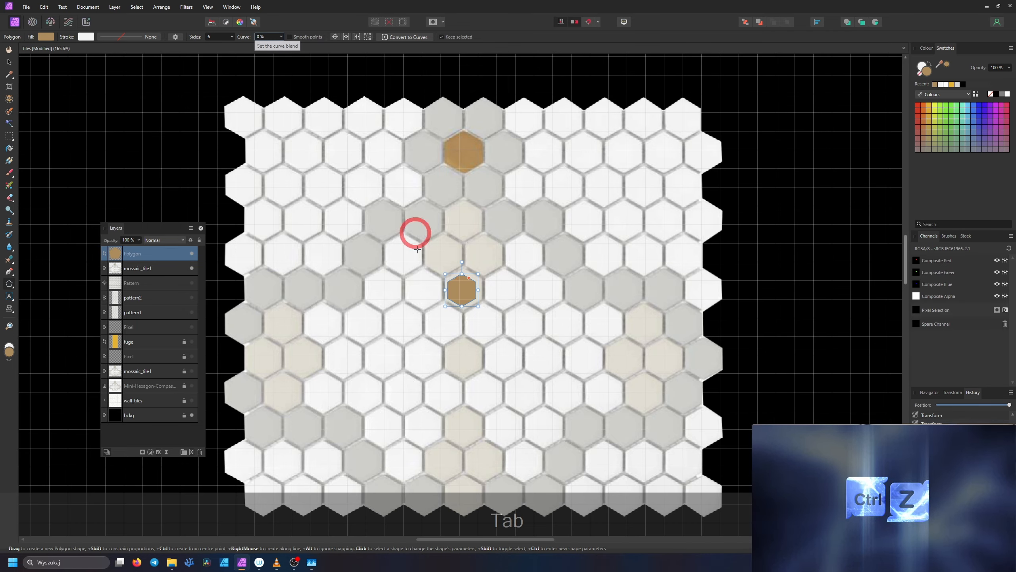
Enlarge the brown hexagon to the size of the tile and place a copy on the neighbouring tile
scroll(470, 291, "up", 4)
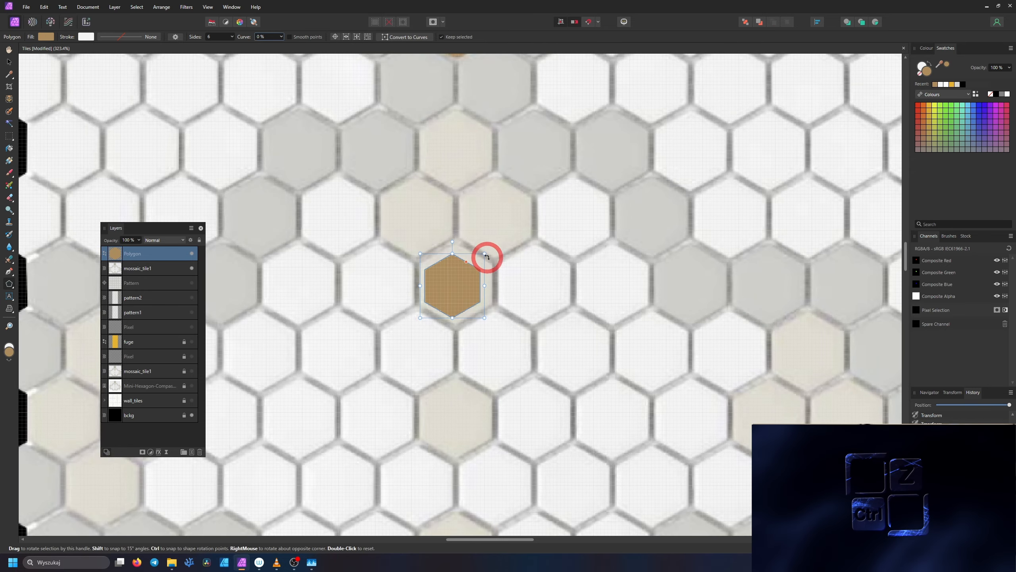
mouse_move(485, 253)
left_mouse_down()
mouse_move(529, 224)
mouse_move(503, 249)
left_mouse_up()
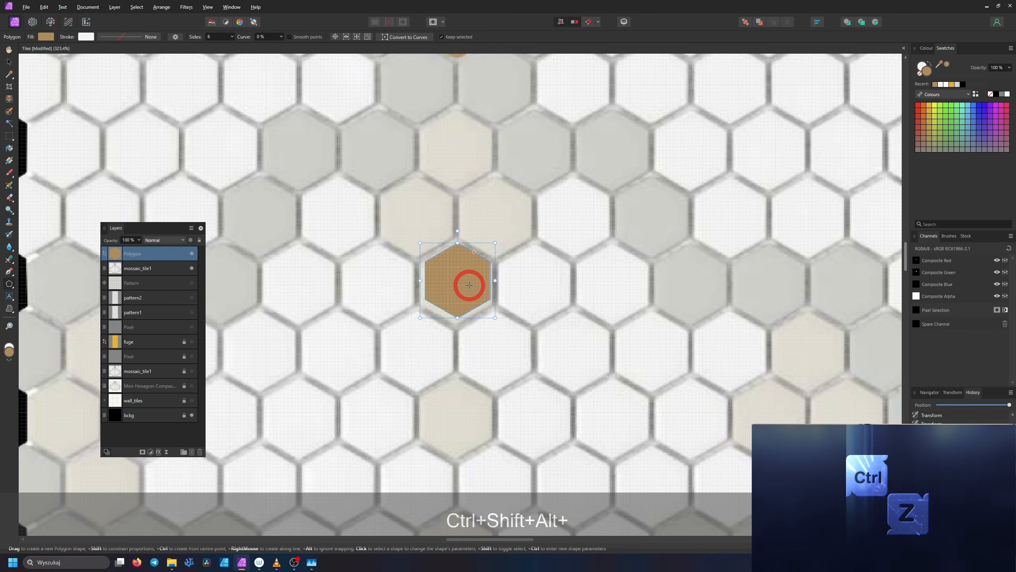
key("v")
left_click_drag(463, 295, 539, 288)
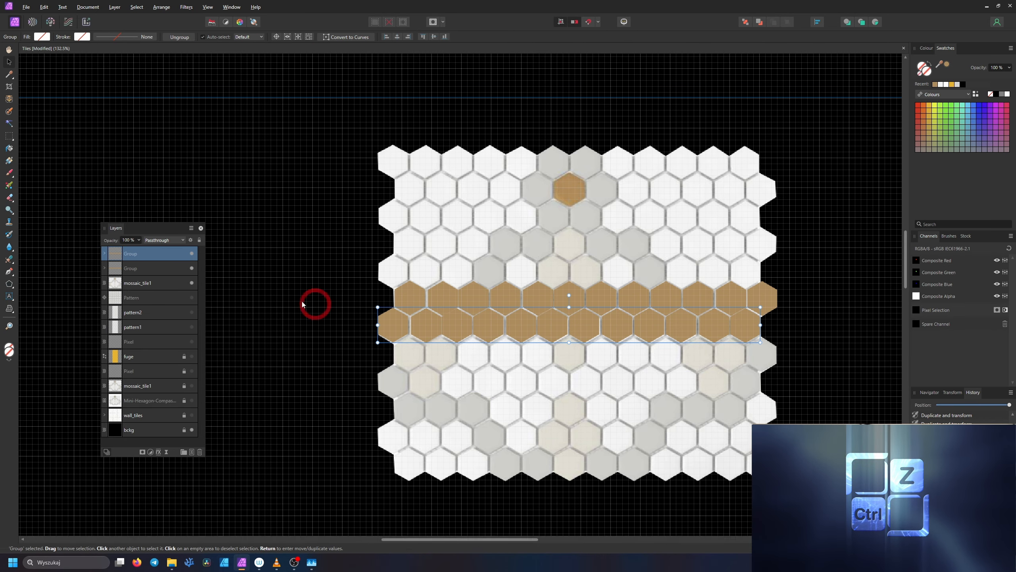
Copy the brown hexagon row group two rows down and nudge it into line with the tiles
left_click(457, 331, "shift")
left_click_drag(458, 331, 463, 387)
scroll(464, 387, "up", 3)
key("Left")
key("Left")
key("Down")
key("Right")
scroll(531, 357, "down", 4)
Place a further copy of a hexagon row lower on the mosaic and nudge it onto the tiles
left_click_drag(530, 368, 527, 412)
scroll(527, 406, "up", 5)
key("Left")
key("Up")
scroll(526, 409, "down", 4)
scroll(580, 444, "up", 3)
Try to place another copy of a hexagon row further down the mosaic
left_click(527, 336)
scroll(532, 387, "down", 2)
left_click_drag(527, 336, 576, 387)
scroll(575, 386, "up", 3)
key("ctrl+z")
key("ctrl+z")
key("ctrl+z")
key("ctrl+z")
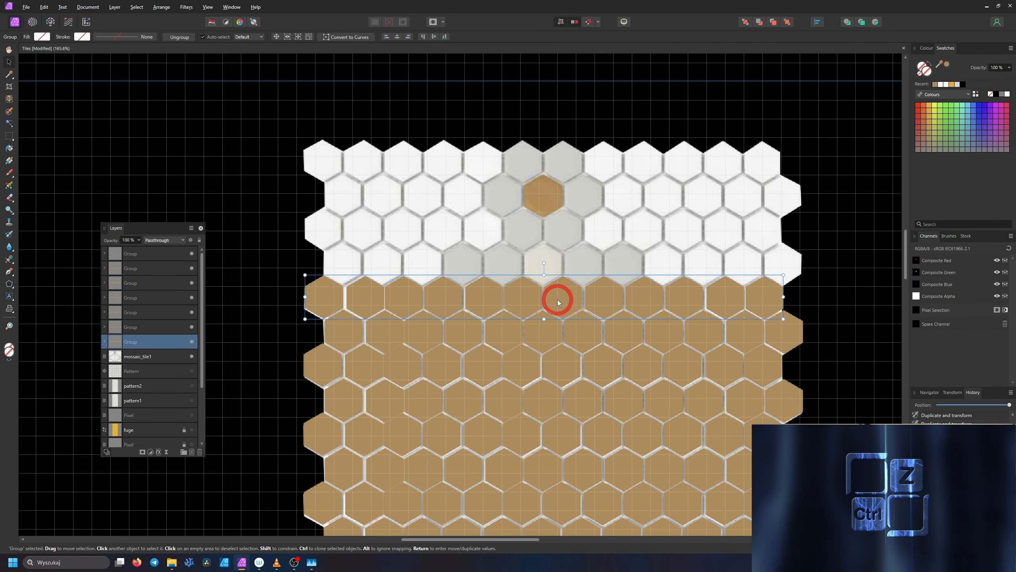
Copy a hexagon row onto the mosaic's top row and group all the hexagon rows together
left_click_drag(597, 301, 603, 168)
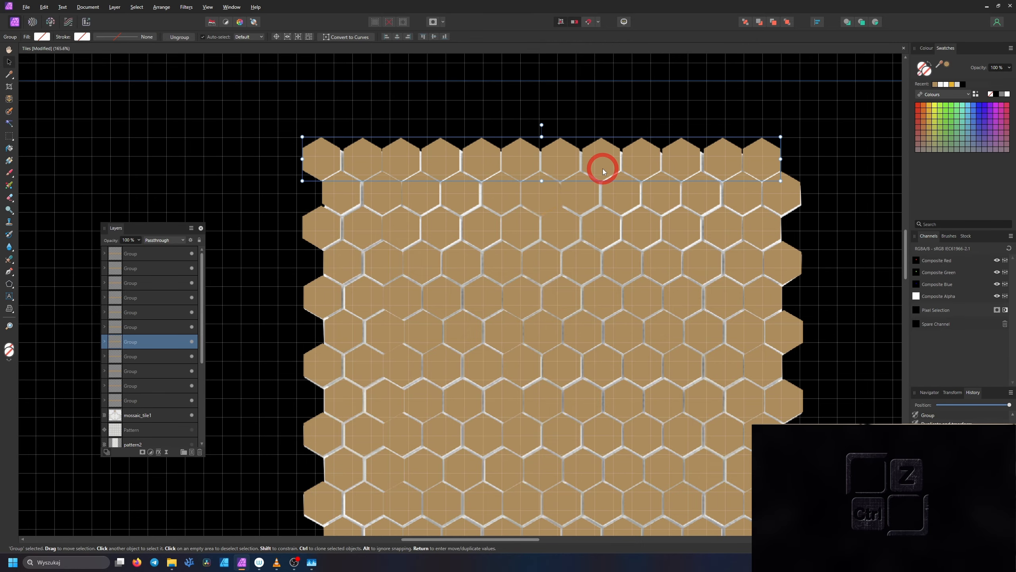
scroll(691, 343, "down", 3)
scroll(164, 368, "down", 1)
left_click(164, 369)
scroll(163, 361, "up", 1)
left_click(164, 254, "shift")
key("ctrl+g")
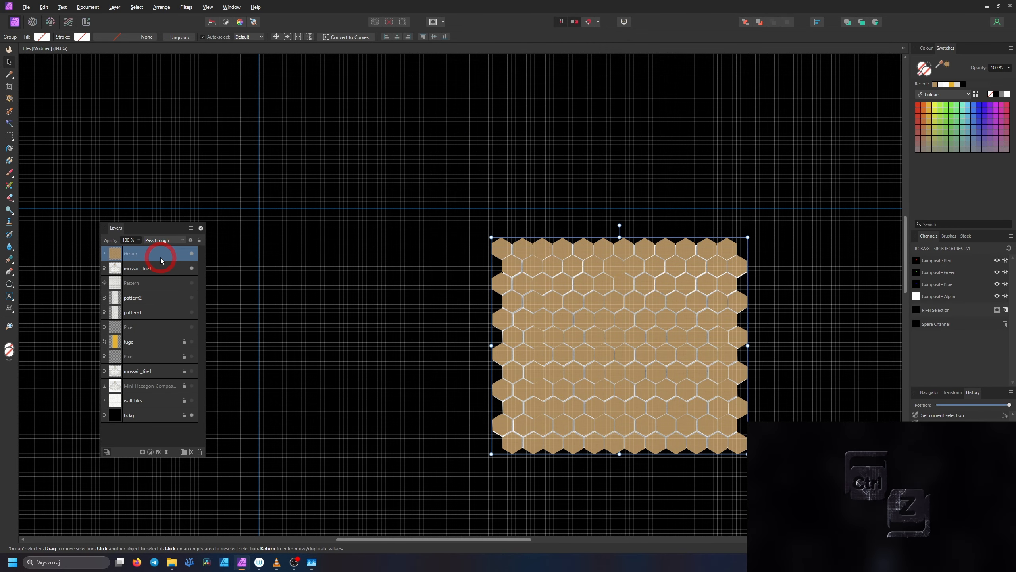
Duplicate the hexagon group, hide the lower copy, and rasterise and trim the upper one
key("ctrl+j")
left_click(193, 268)
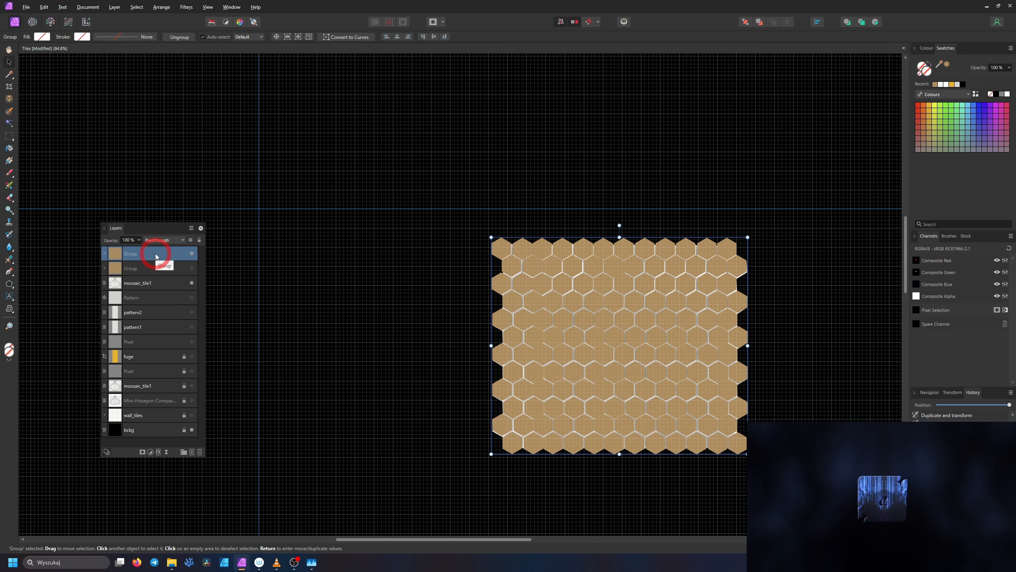
right_click(156, 253)
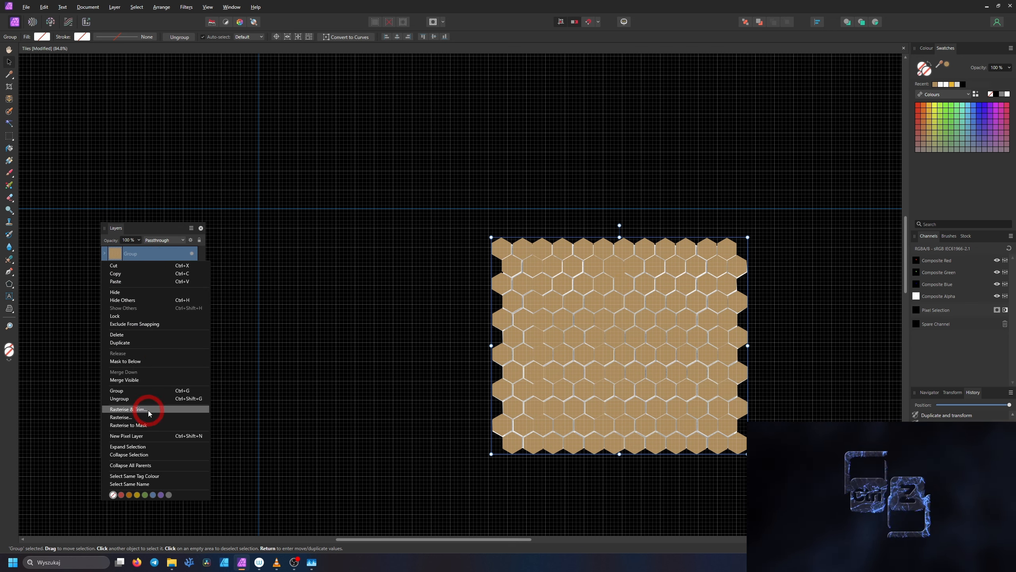
left_click(148, 410)
Duplicate the mosaic_tile1 layer above the hidden group and mask the copy with the rasterised hexagon layer
mouse_move(145, 287)
left_mouse_down()
mouse_move(143, 264)
mouse_move(153, 270)
left_mouse_up()
left_click(158, 254)
right_click(110, 256)
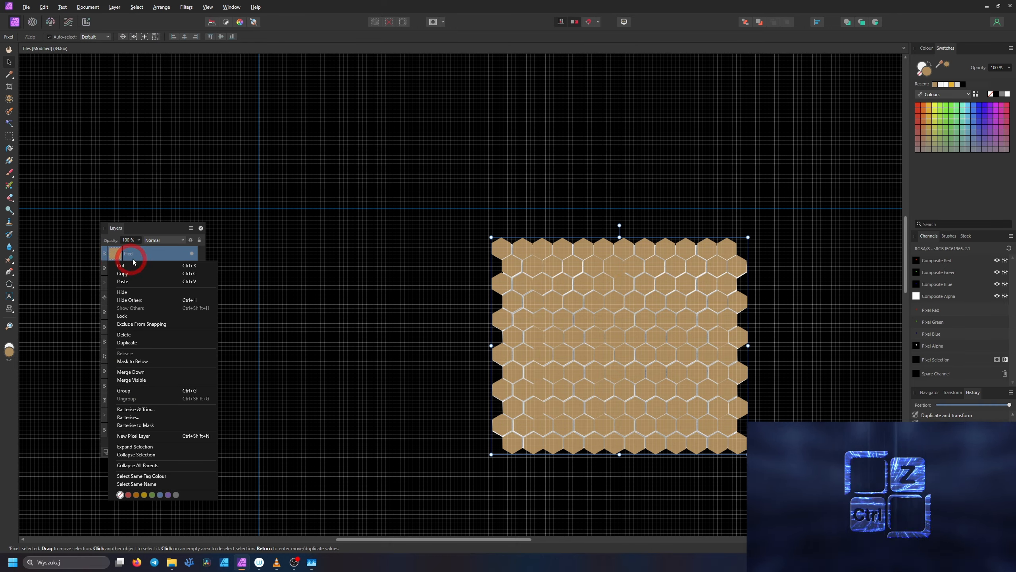
left_click(131, 342)
right_click(129, 257)
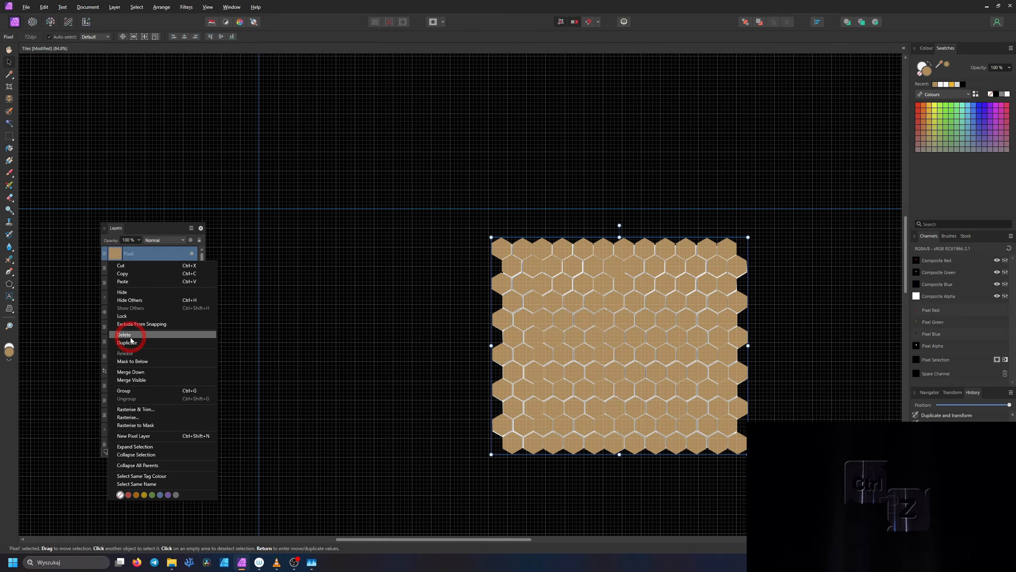
left_click(140, 361)
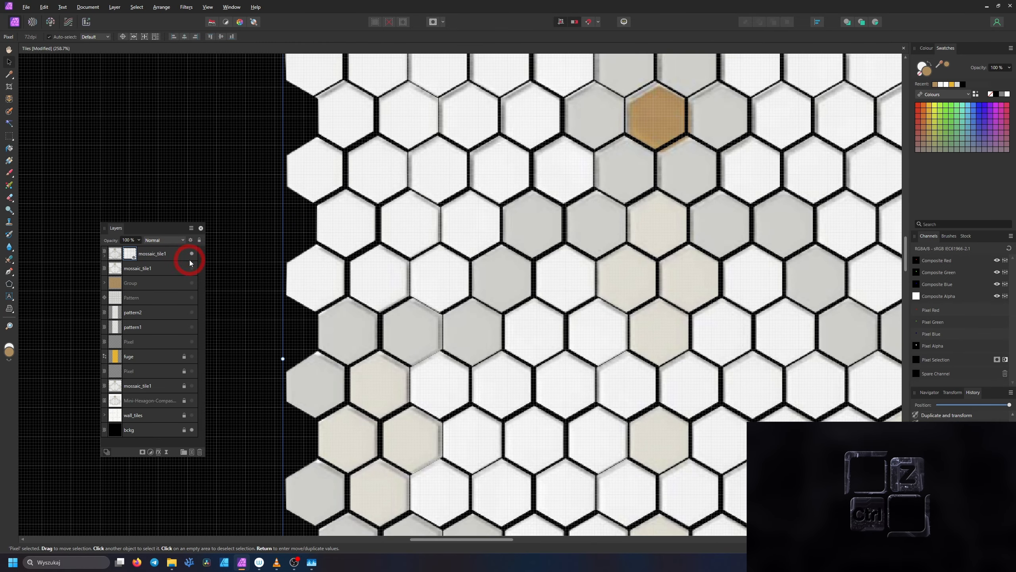
Compare the masked tiles with the unmasked mosaic_tile1 layer and try shifting the hexagon mask to fit the tiles better
left_click(192, 269)
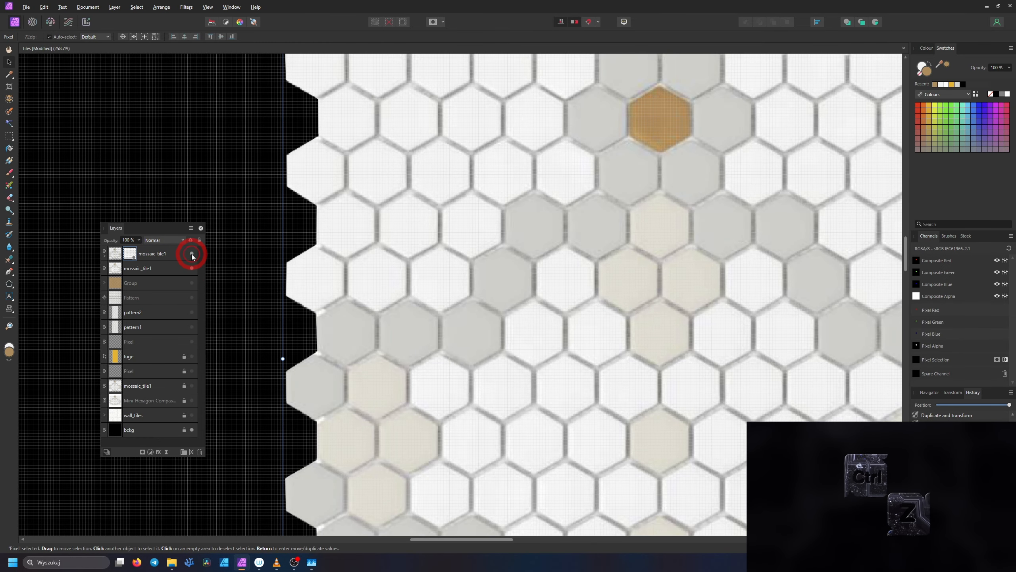
key("ctrl+z")
left_click(436, 296)
mouse_move(425, 327)
left_mouse_down()
mouse_move(461, 323)
mouse_move(429, 324)
left_mouse_up()
key("ctrl+z")
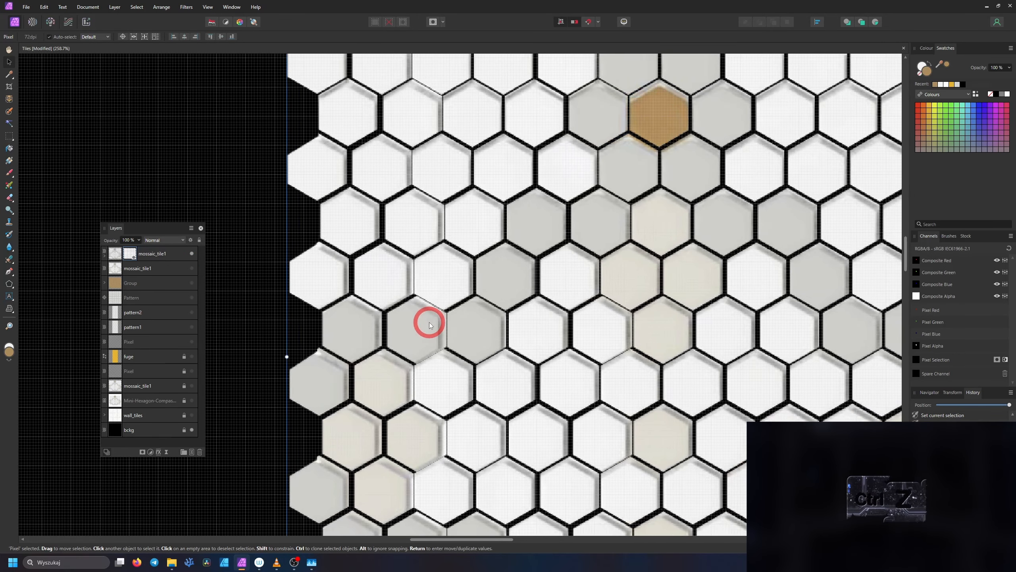
key("ctrl+z")
key("ctrl+z")
Rasterise and trim the masked mosaic_tile1 layer
left_click(145, 258)
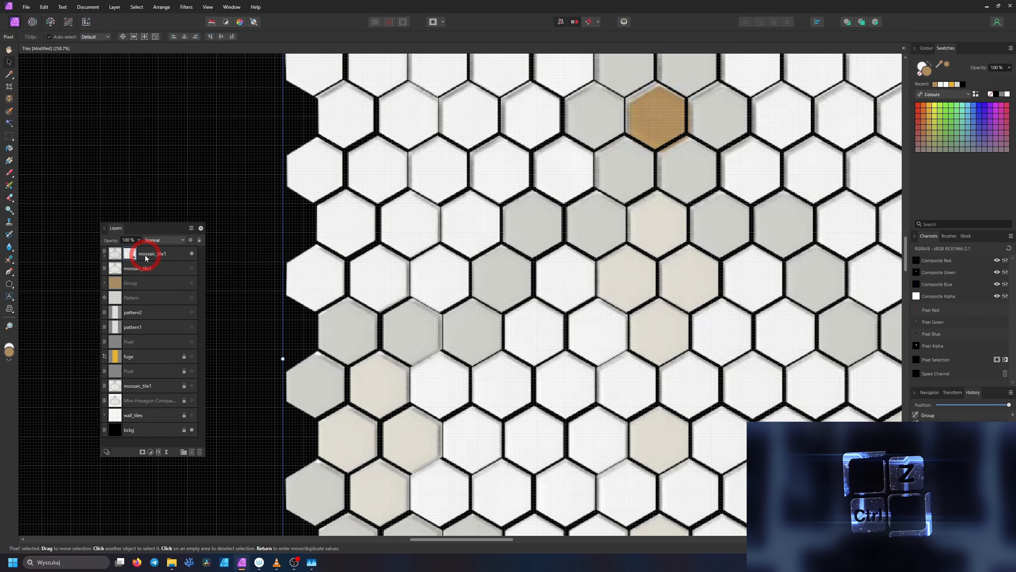
right_click(145, 258)
left_click(158, 409)
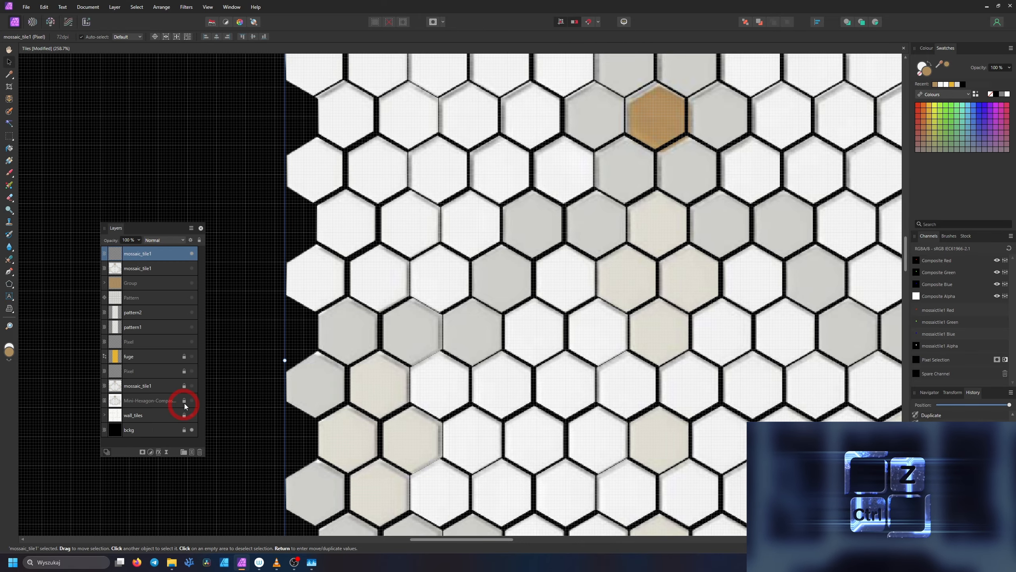
Load the rasterised tile layer's outline as a selection and use it to mask the mosaic_tile1 layer below
left_click(116, 254, "ctrl")
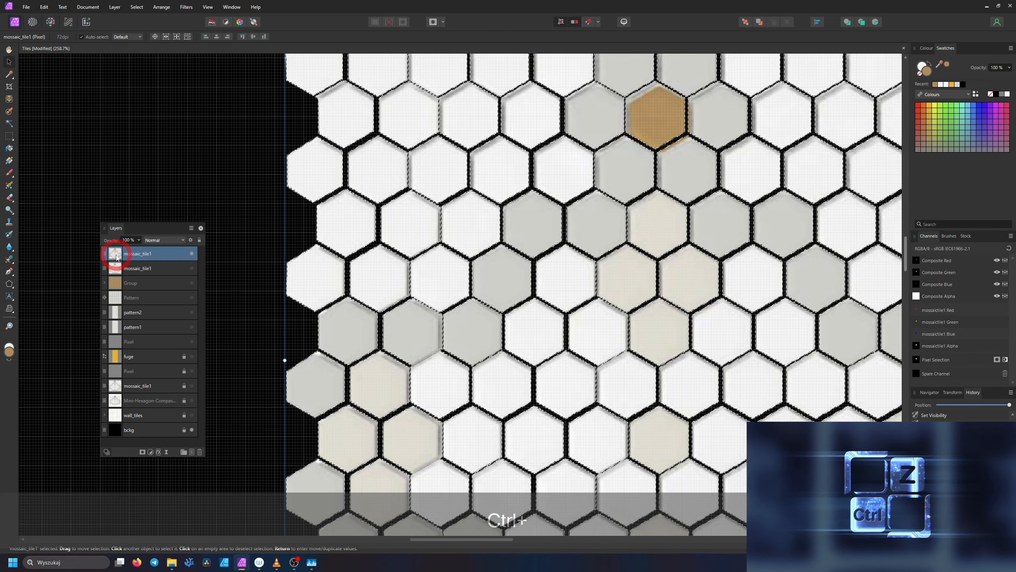
left_click(192, 269)
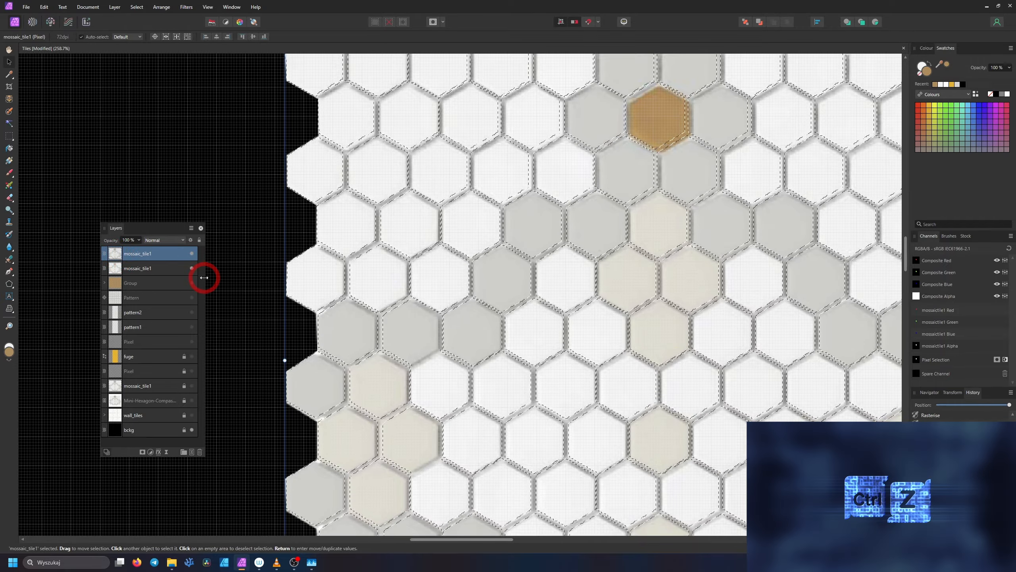
left_click(180, 268)
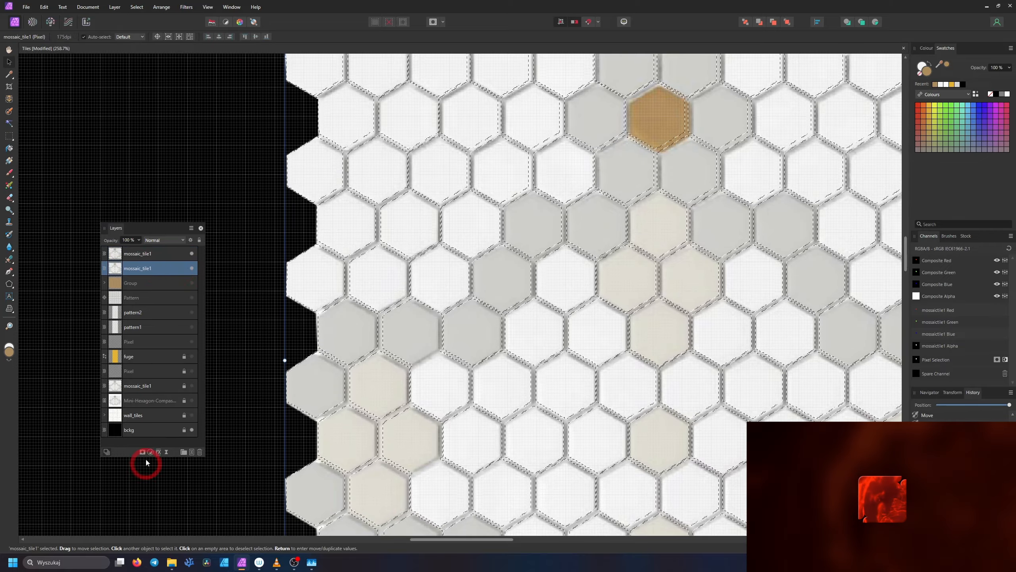
left_click(142, 451)
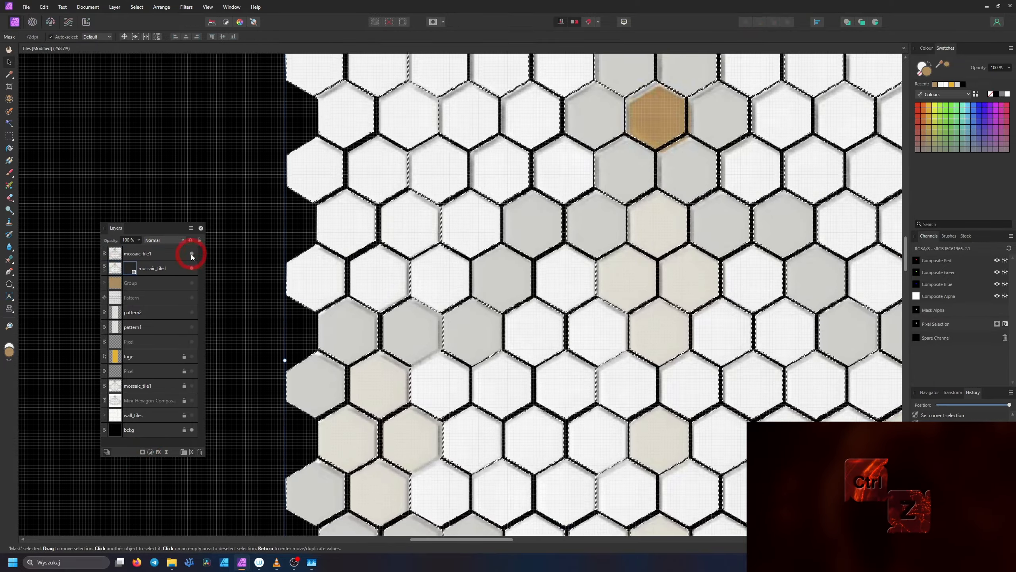
Place two copies of the masked mosaic_tile1 layer side by side so the mosaic spans the brown fuge strip
left_click_drag(540, 353, 736, 353)
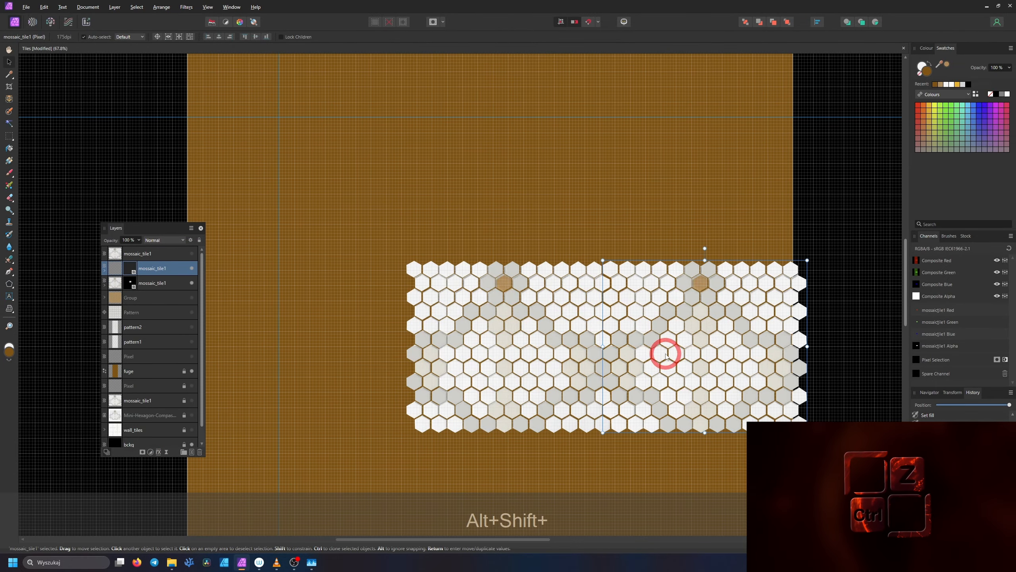
scroll(524, 368, "down", 5)
scroll(538, 377, "up", 2)
left_click(495, 332)
scroll(496, 333, "down", 3)
scroll(499, 343, "up", 4)
left_click_drag(497, 339, 370, 334)
scroll(371, 334, "down", 2)
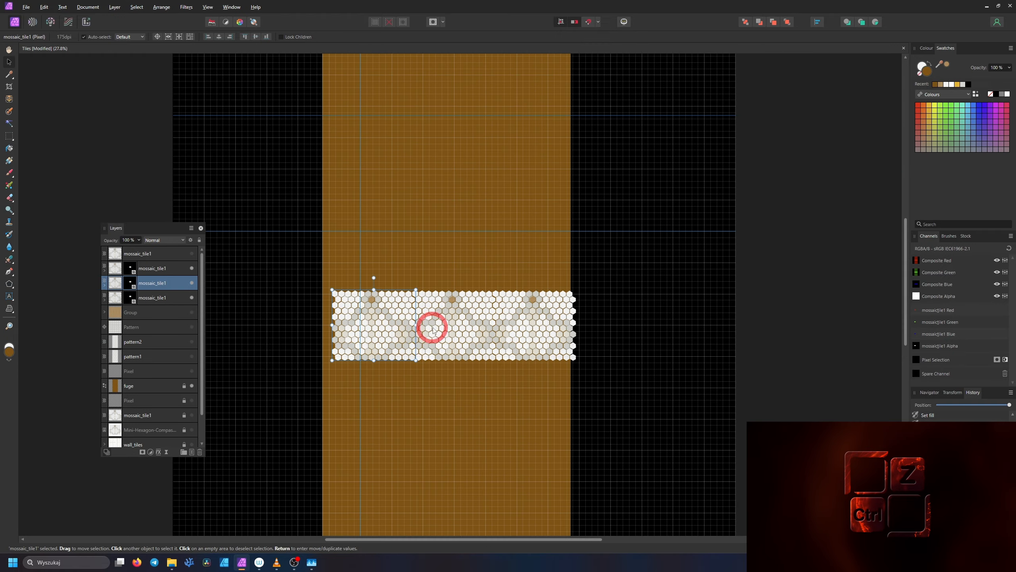
Repeat the row of masked mosaic tiles up and down the brown fuge strip until the mosaic fills its full height
left_click(431, 327, "shift")
scroll(474, 270, "up", 4)
left_click_drag(474, 339, 460, 173)
scroll(455, 256, "up", 3)
scroll(458, 256, "down", 2)
key("ctrl+z")
left_click_drag(483, 287, 484, 176)
scroll(496, 199, "down", 2)
left_click_drag(490, 214, 490, 142)
left_click_drag(489, 453, 509, 508)
left_click(480, 260)
left_click(394, 260, "shift")
left_click(548, 262, "shift")
scroll(495, 313, "up", 3)
scroll(497, 309, "down", 4)
Select the whole run of masked mosaic_tile1 layers, from the bottom copy to the top one
scroll(160, 381, "down", 2)
left_click(160, 386)
scroll(161, 320, "up", 4)
left_click(162, 270, "shift")
scroll(523, 332, "down", 3)
scroll(519, 341, "up", 1)
scroll(511, 305, "up", 5)
scroll(512, 303, "down", 6)
scroll(165, 369, "down", 6)
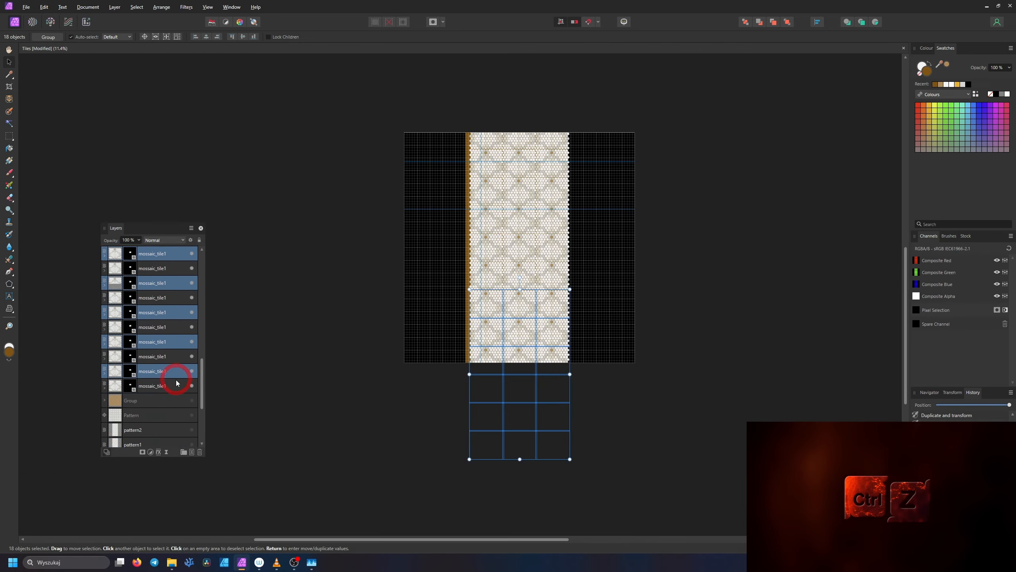
left_click(165, 384)
left_click(162, 271, "shift")
scroll(520, 279, "up", 3)
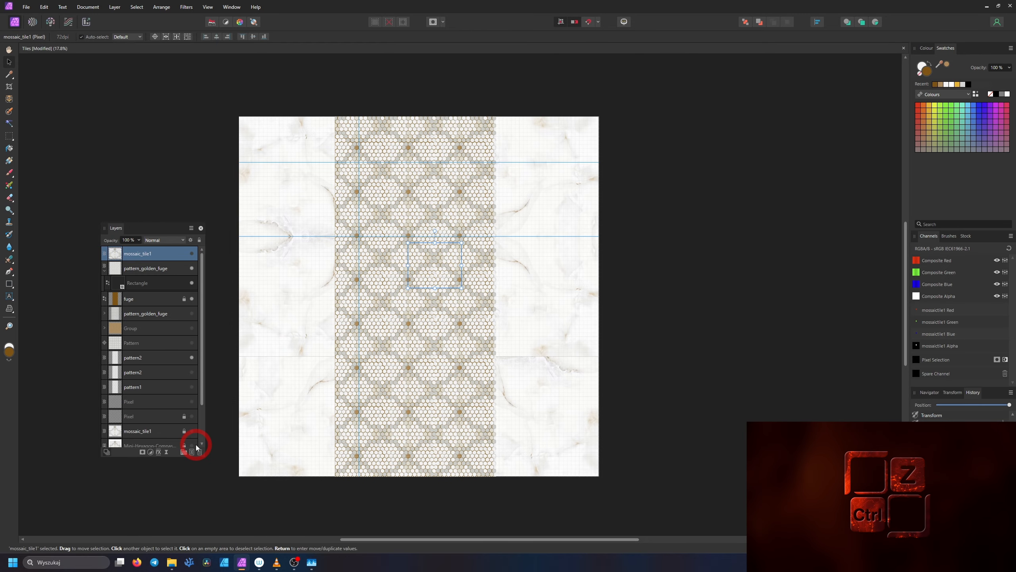
Start the Lighting filter on the golden nuit layer
left_click(186, 7)
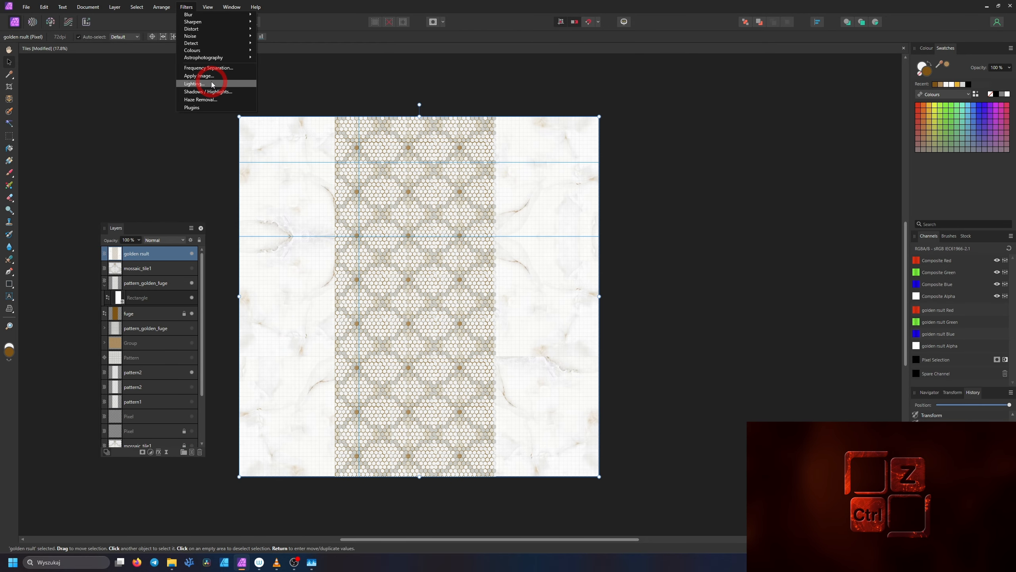
left_click(160, 3)
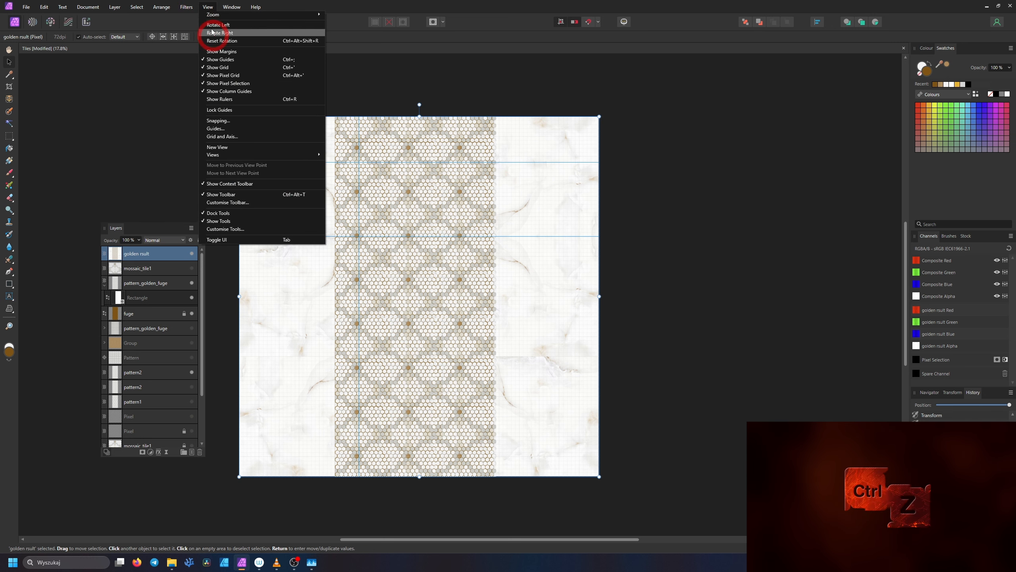
left_click(187, 7)
left_click(214, 84)
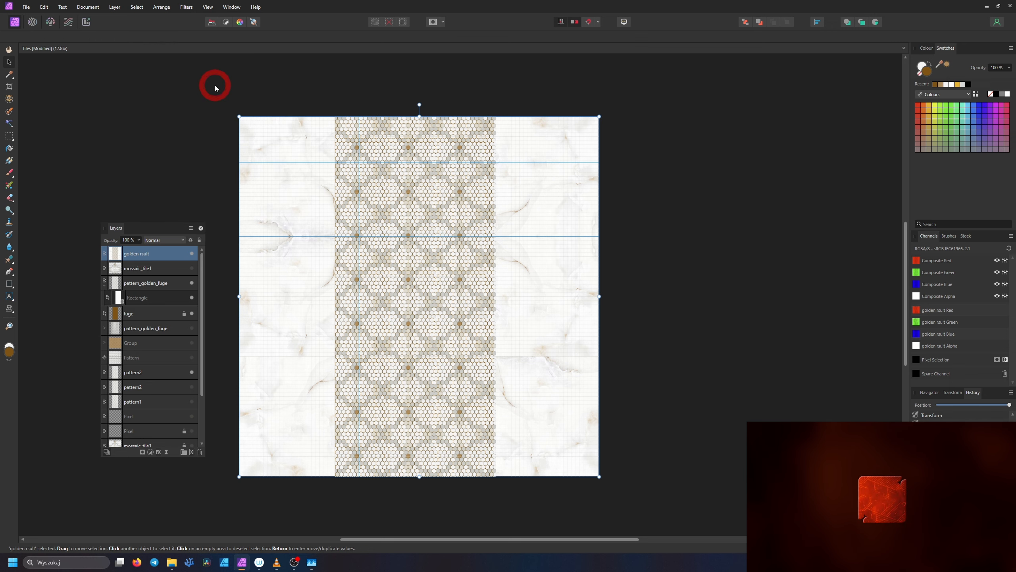
left_click_drag(373, 249, 212, 33)
scroll(467, 288, "down", 4)
scroll(600, 316, "up", 1)
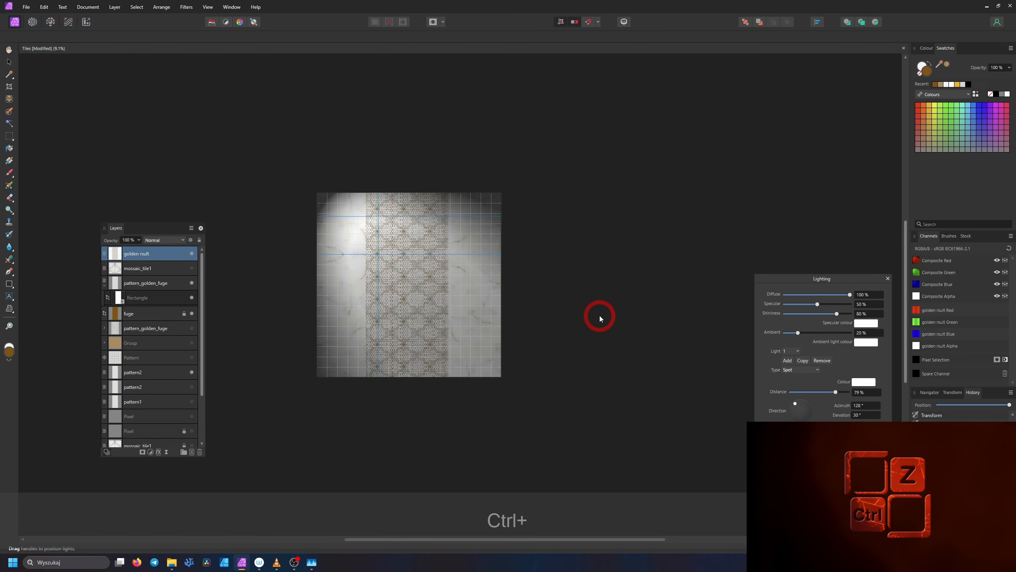
scroll(600, 316, "up", 1)
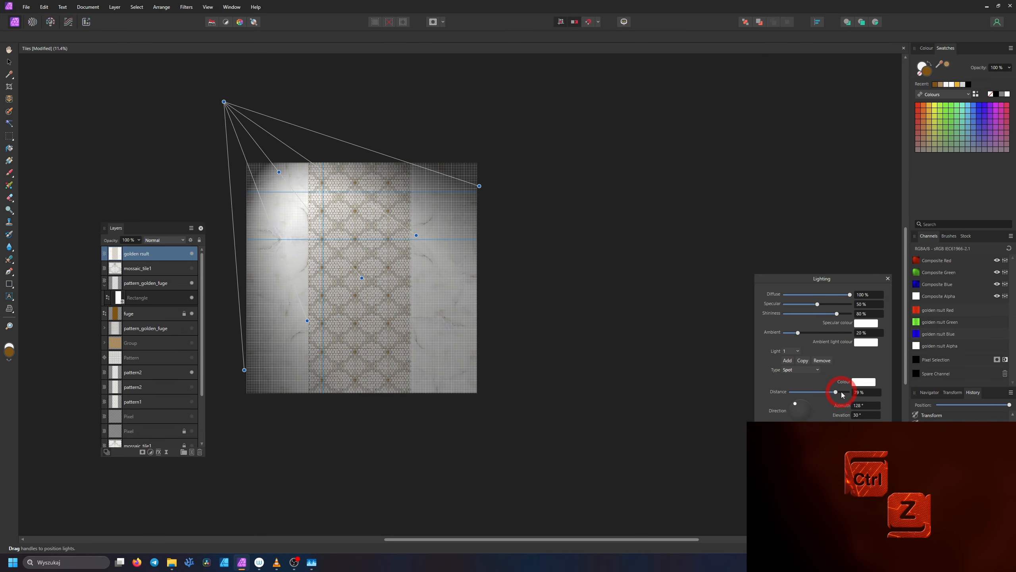
Set the spotlight's distance to 100% and move its source beyond the tile image's upper-right corner
left_click_drag(836, 392, 854, 394)
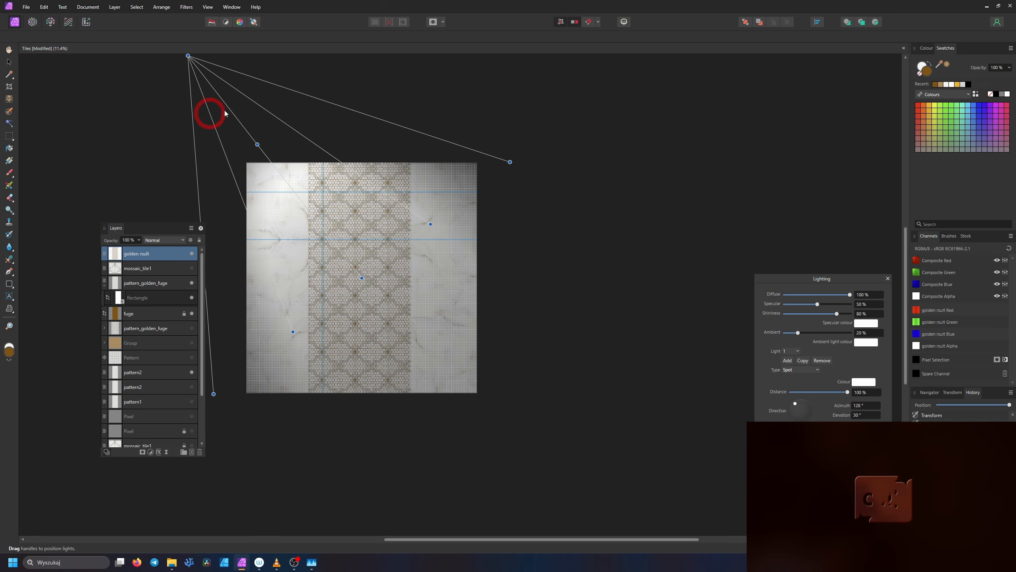
left_click_drag(189, 57, 609, 33)
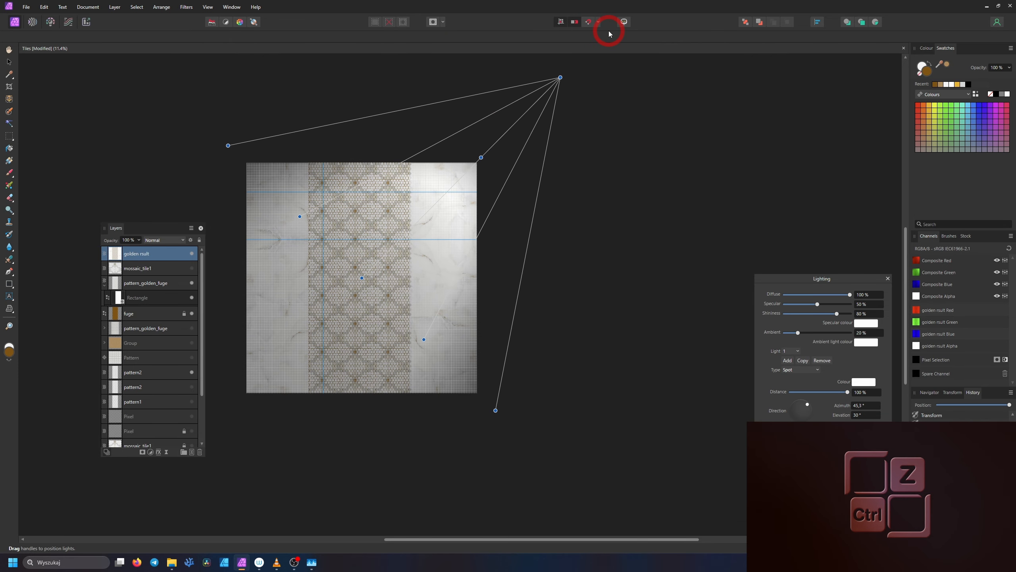
scroll(381, 277, "up", 3)
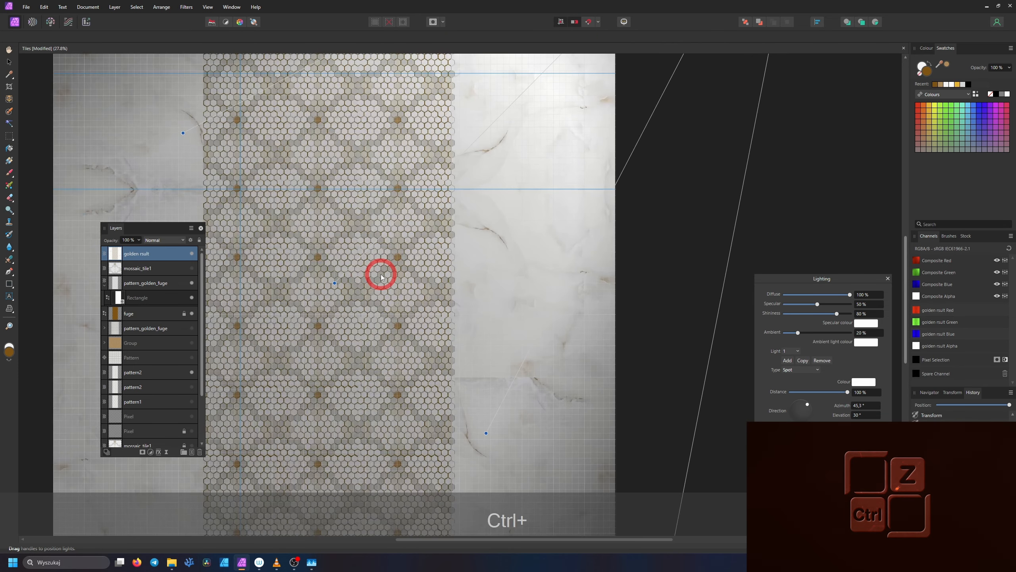
Fine-tune the spotlight to 45% specular, 79% shininess, 25% ambient, 84% distance and 58° azimuth, with an orange ambient light colour
mouse_move(798, 333)
left_mouse_down()
mouse_move(815, 333)
mouse_move(802, 333)
left_mouse_up()
scroll(519, 270, "down", 3)
scroll(535, 275, "up", 2)
scroll(543, 277, "down", 2)
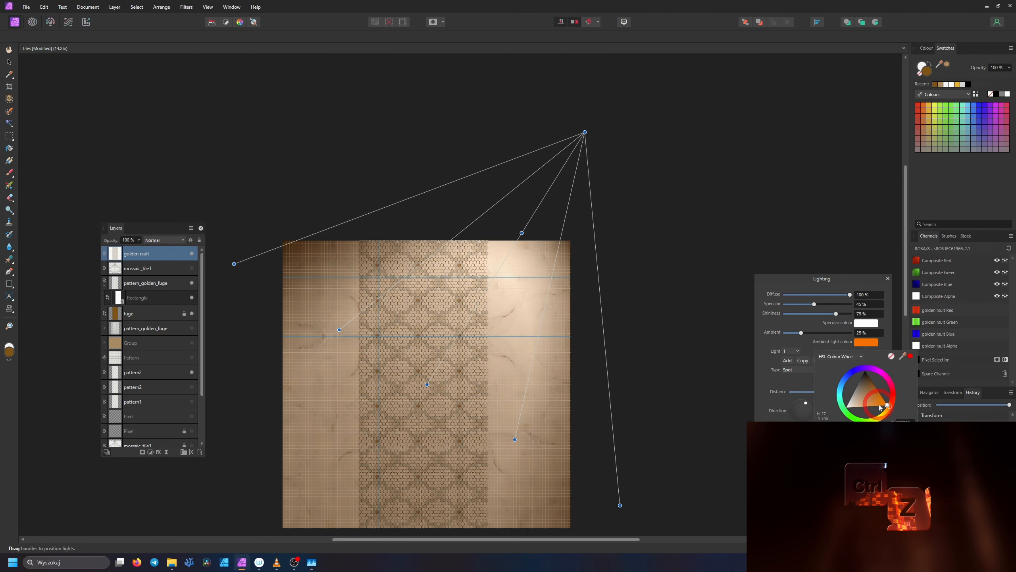
Lighten the ambient light colour to a pale peach tint and check the lighting across the mosaic and marble
left_click_drag(887, 407, 854, 408)
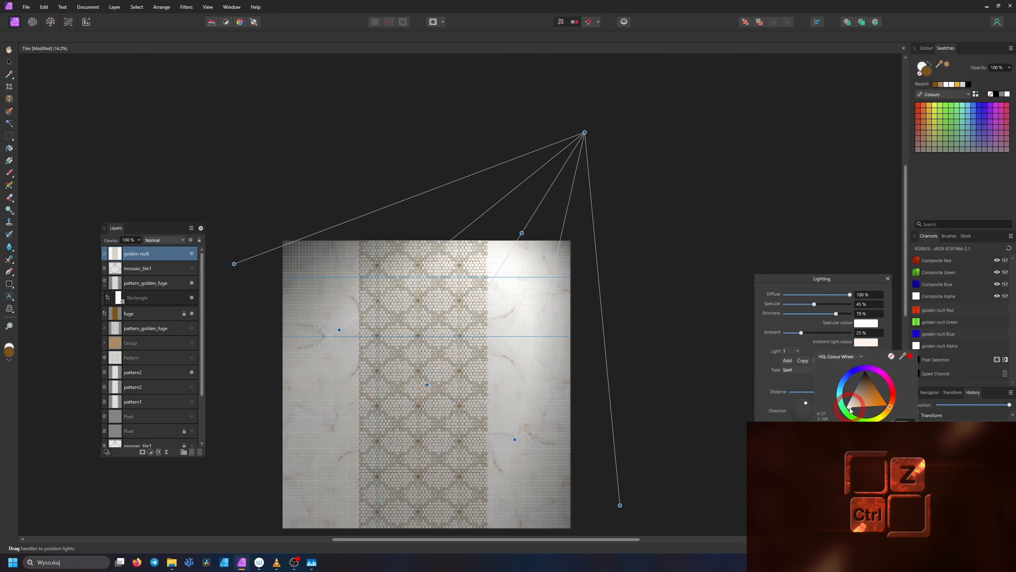
left_click(631, 313)
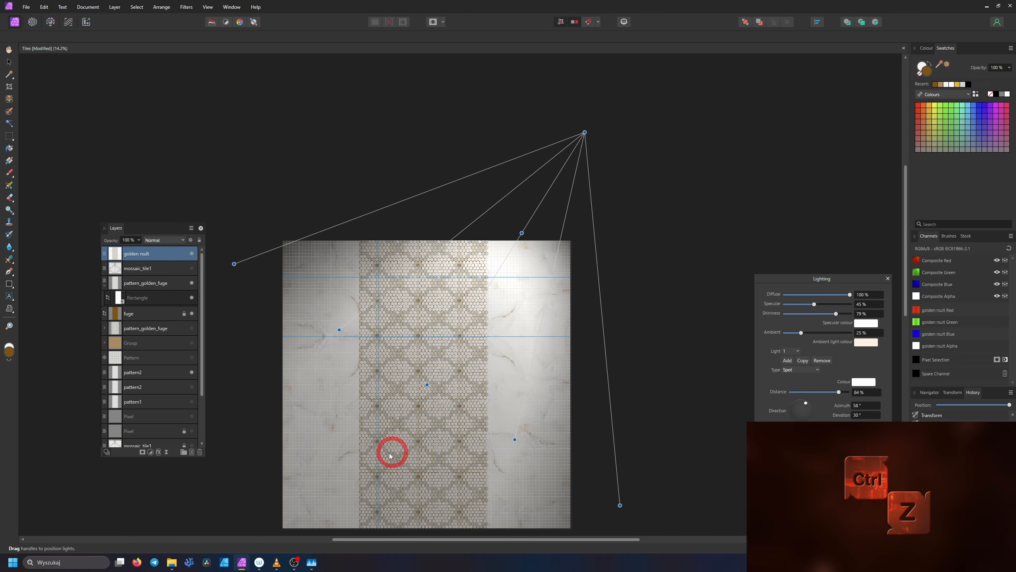
scroll(391, 456, "up", 5)
scroll(422, 406, "down", 4)
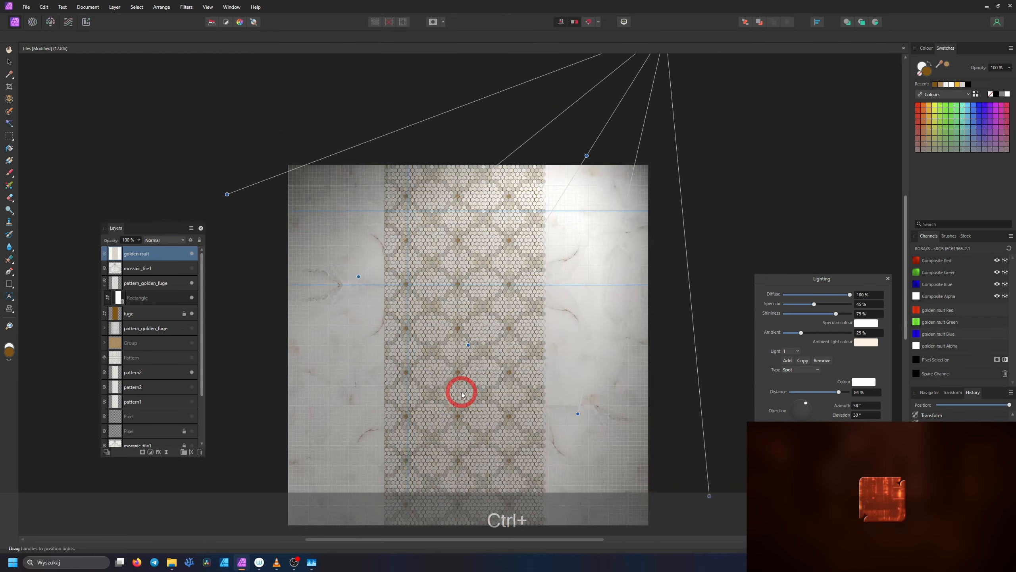
scroll(464, 392, "down", 2)
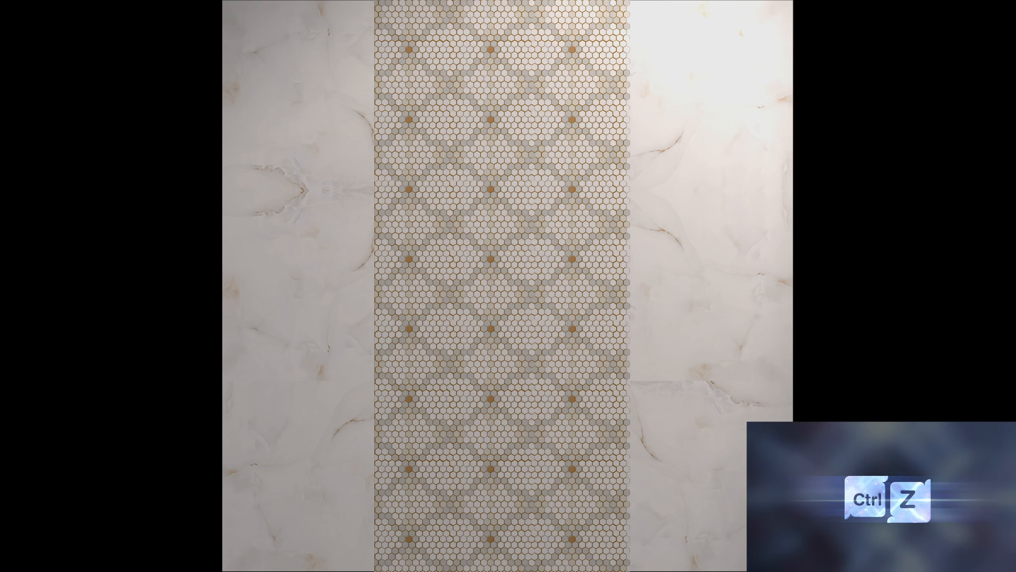